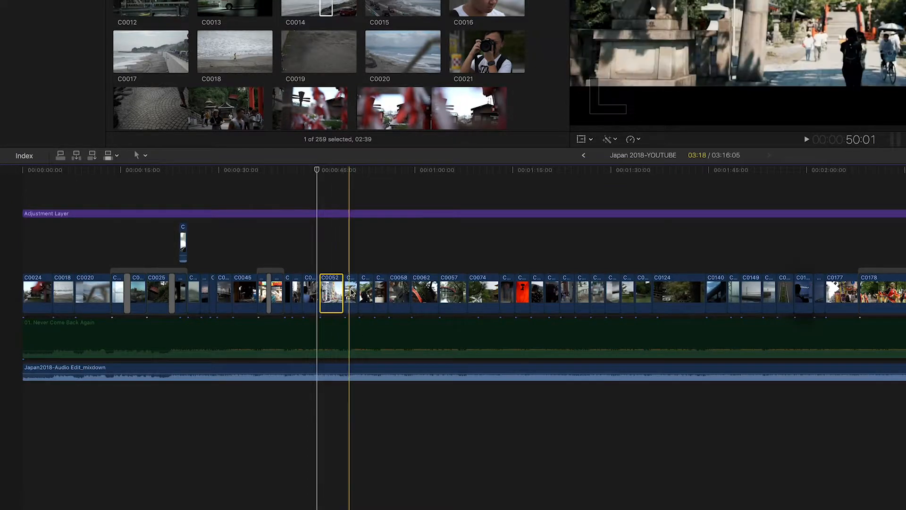
Switch to Premiere Pro and move the C0041 clip from track V2 down into the gap on track V1.
{"action": "left_click", "coordinate": [352, 291]}
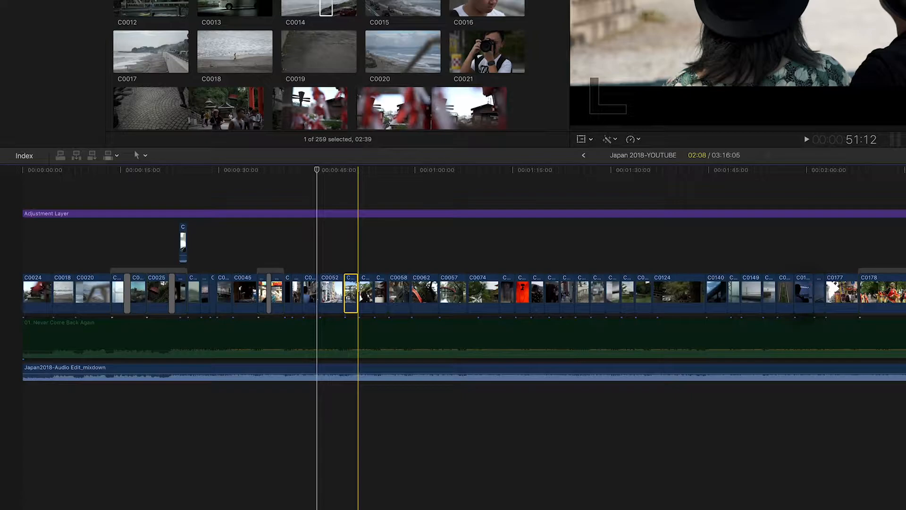
{"action": "key", "text": "super+Tab"}
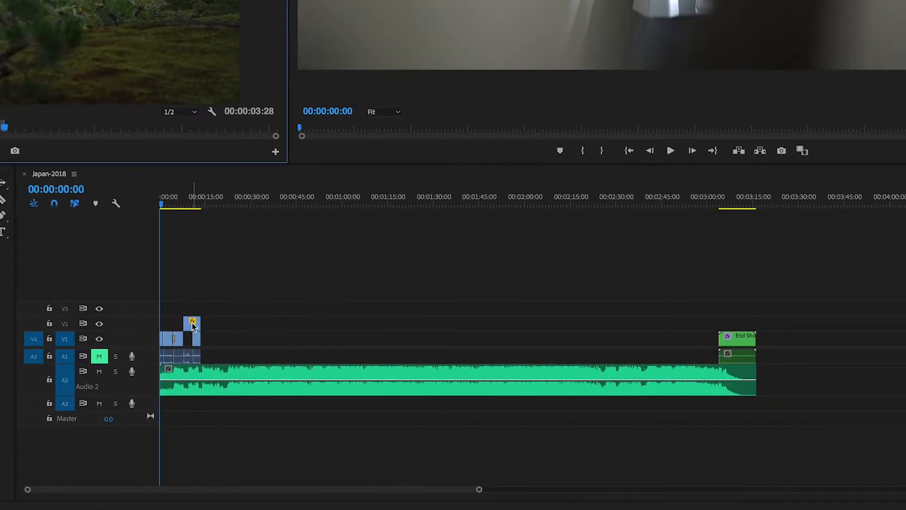
{"action": "left_click", "coordinate": [193, 325]}
{"action": "left_click_drag", "start_coordinate": [195, 322], "coordinate": [193, 338]}
Move the C0041 clip up to track V2 and adjust its end so that it overlaps the start of C0017.
{"action": "left_click_drag", "start_coordinate": [188, 196], "coordinate": [187, 197]}
{"action": "left_click_drag", "start_coordinate": [188, 341], "coordinate": [190, 327]}
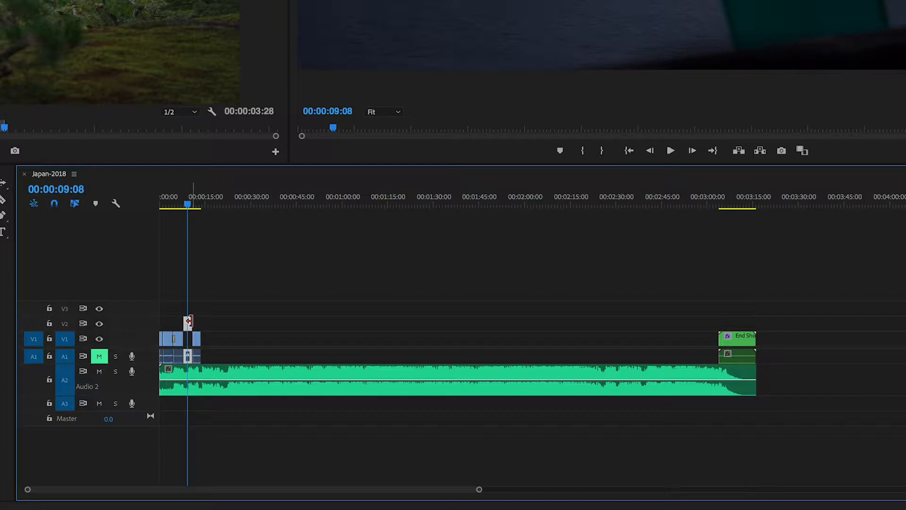
{"action": "left_click_drag", "start_coordinate": [190, 321], "coordinate": [195, 325]}
{"action": "left_click_drag", "start_coordinate": [478, 491], "coordinate": [332, 493]}
{"action": "left_click_drag", "start_coordinate": [536, 321], "coordinate": [479, 323]}
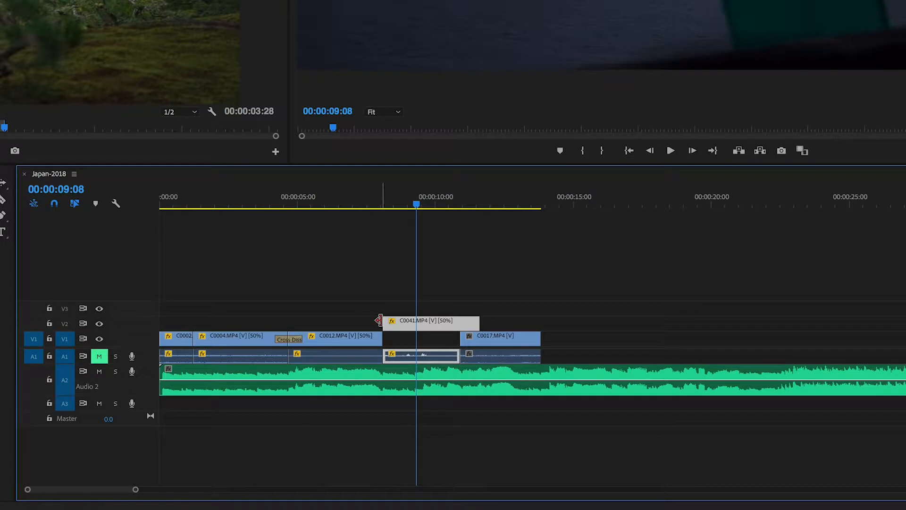
Try trimming the start of the C0041 clip on V2, undo the edit, and move the playhead to the clip's start.
{"action": "left_click_drag", "start_coordinate": [387, 321], "coordinate": [459, 355]}
{"action": "key", "text": "ctrl+z"}
{"action": "left_click_drag", "start_coordinate": [407, 208], "coordinate": [384, 208]}
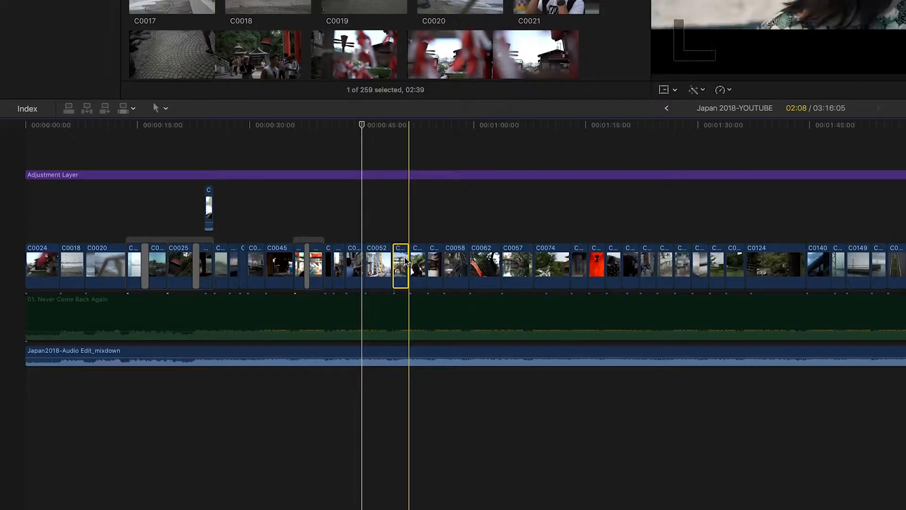
In Final Cut Pro, try extending clip C0055 into the following clip's place with that clip lifted above the primary storyline.
{"action": "left_click", "coordinate": [399, 129]}
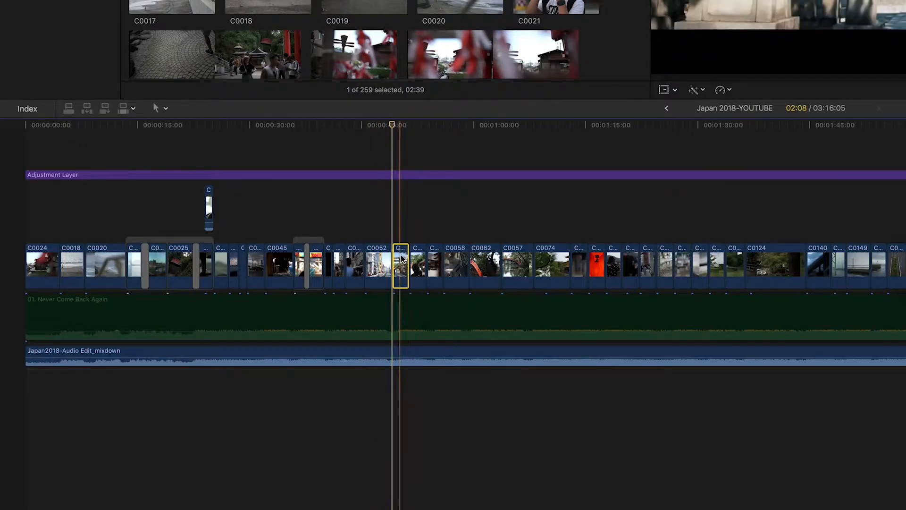
{"action": "left_click_drag", "start_coordinate": [408, 257], "coordinate": [421, 255]}
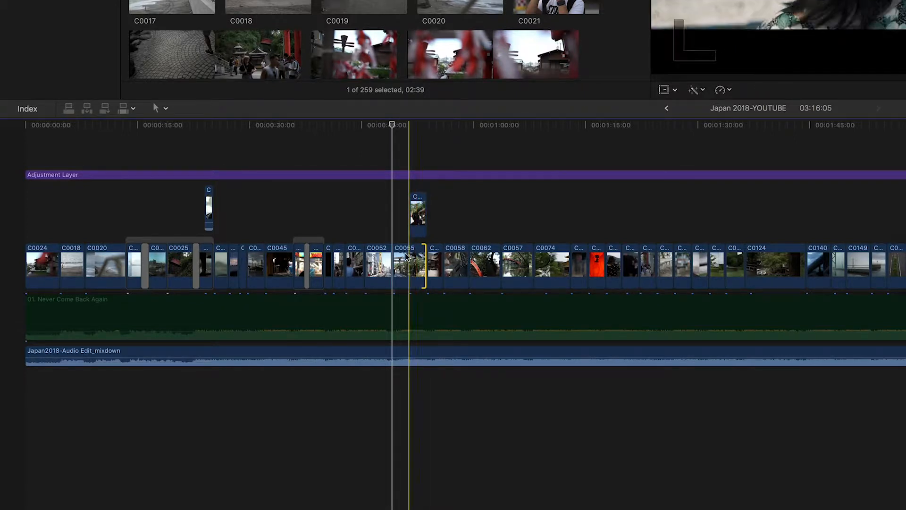
{"action": "left_click_drag", "start_coordinate": [398, 255], "coordinate": [404, 255]}
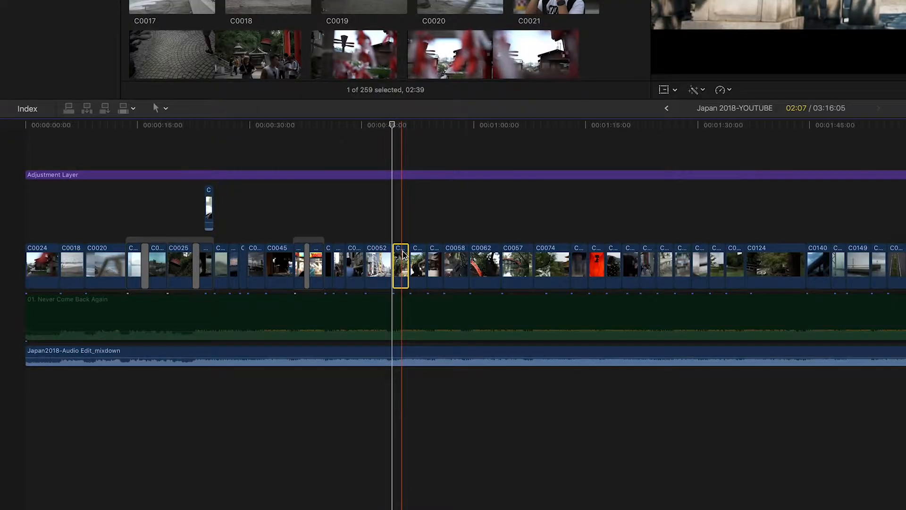
{"action": "right_click", "coordinate": [402, 259]}
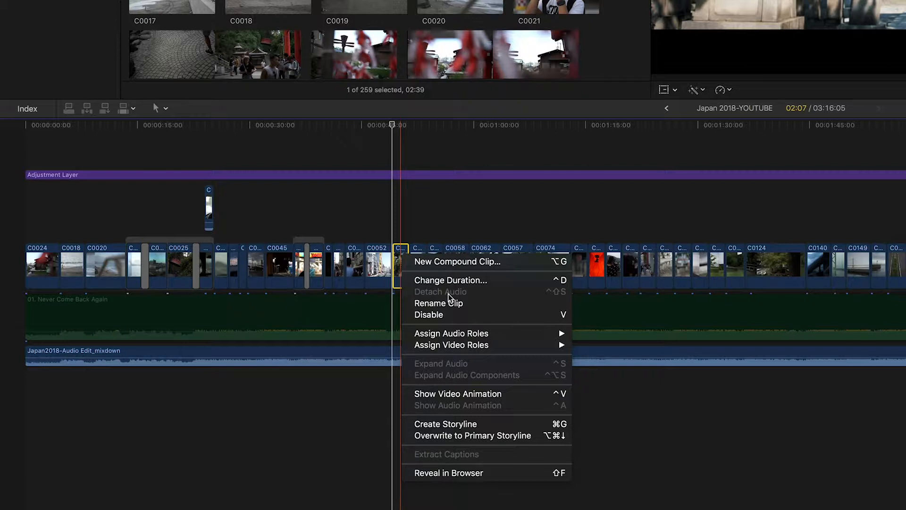
{"action": "key", "text": "Escape"}
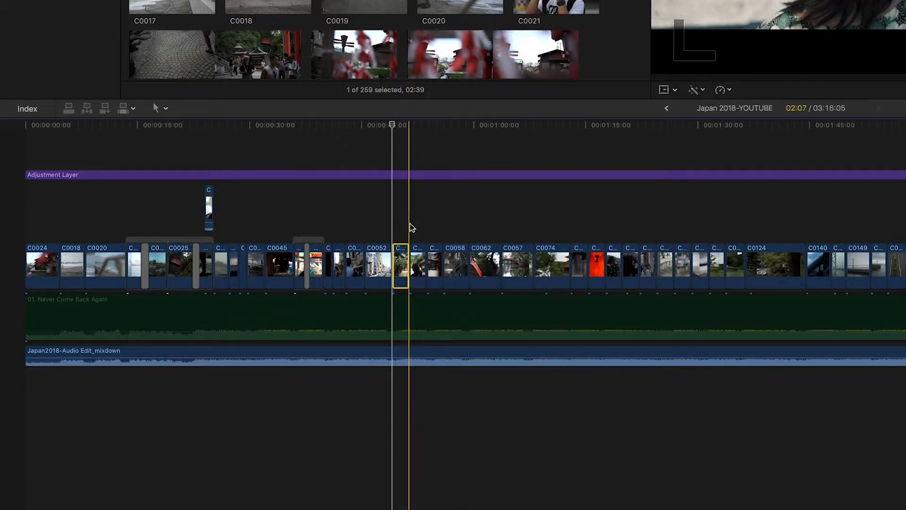
In Premiere Pro, show the Audio Clip Mixer and the Audio Track Mixer with its effects slots expanded, then switch to Final Cut Pro.
{"action": "key", "text": "super+Tab"}
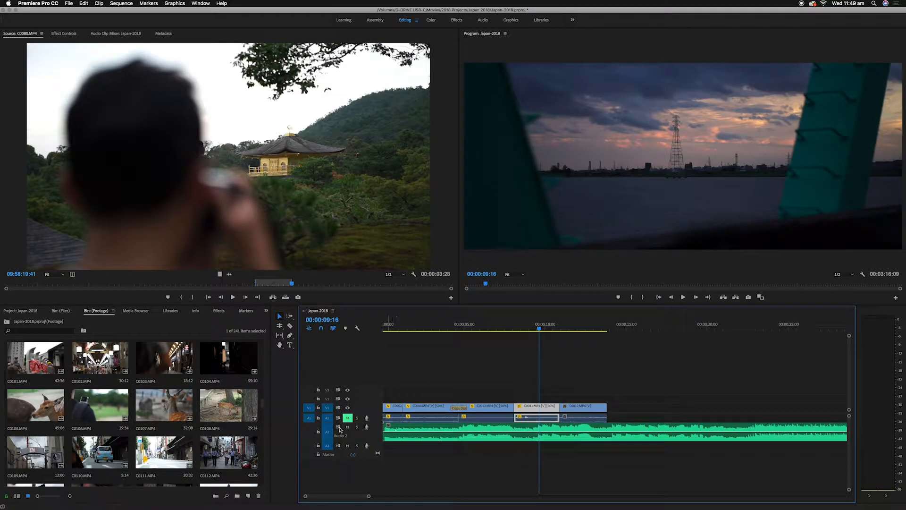
{"action": "left_click", "coordinate": [119, 34]}
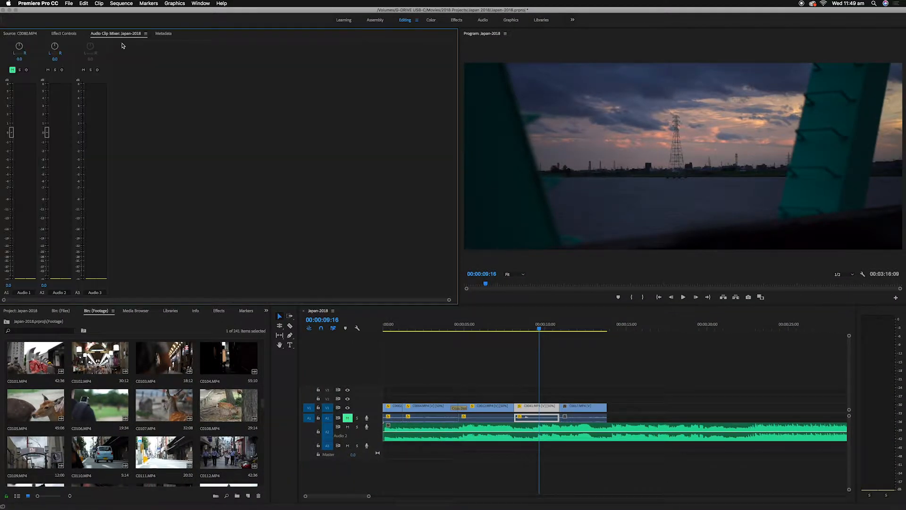
{"action": "left_click", "coordinate": [204, 4]}
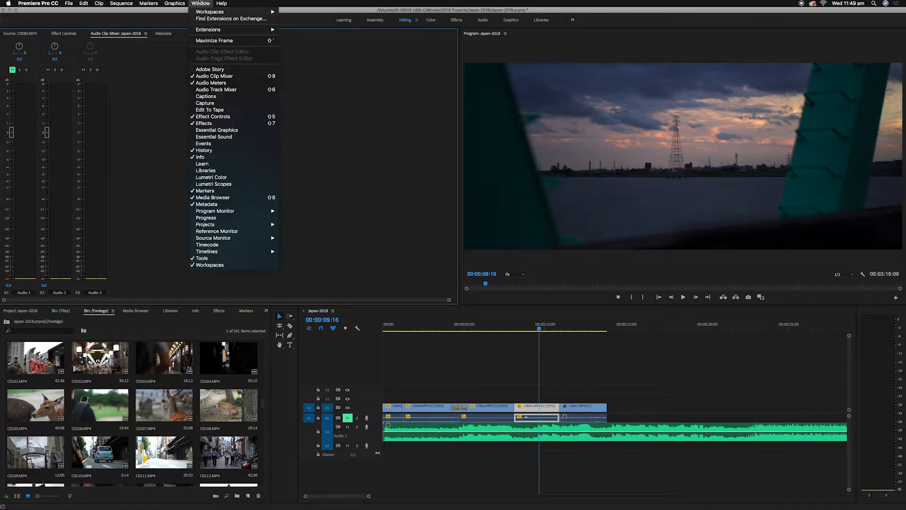
{"action": "left_click", "coordinate": [226, 90]}
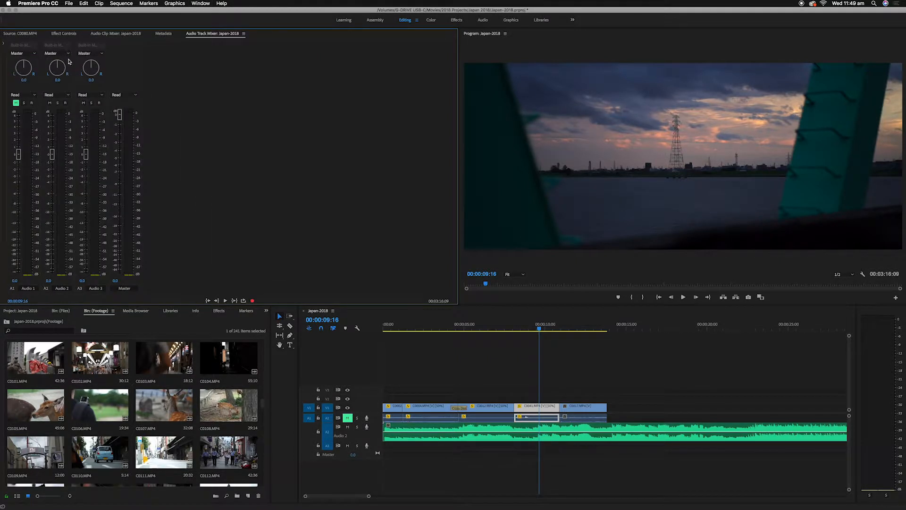
{"action": "left_click", "coordinate": [4, 44]}
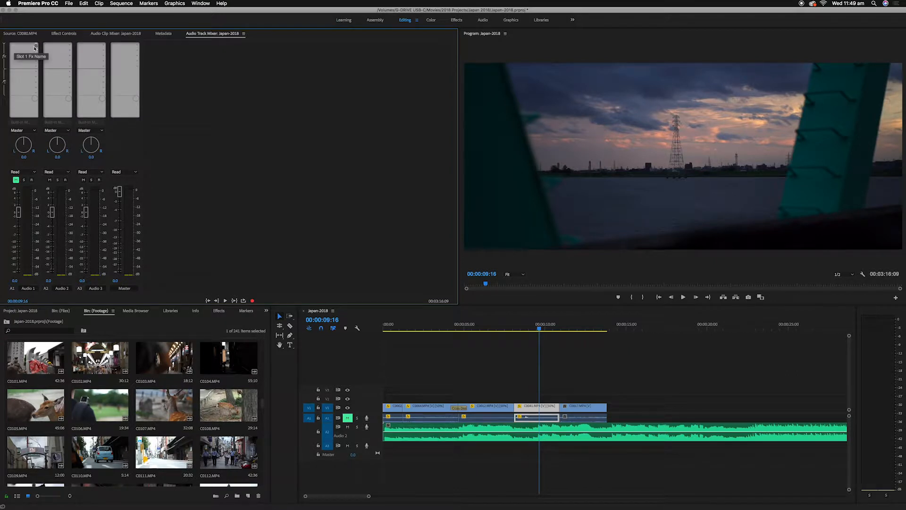
{"action": "key", "text": "super+Tab"}
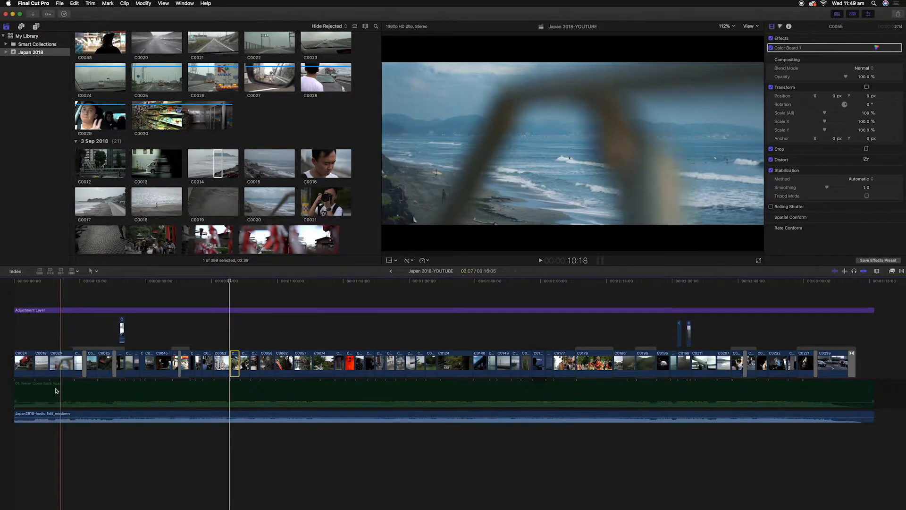
In Premiere Pro, create a 1920 x 818, 25 fps adjustment layer and stretch it on V2 to the end of the last opening clip.
{"action": "mouse_move", "coordinate": [416, 505]}
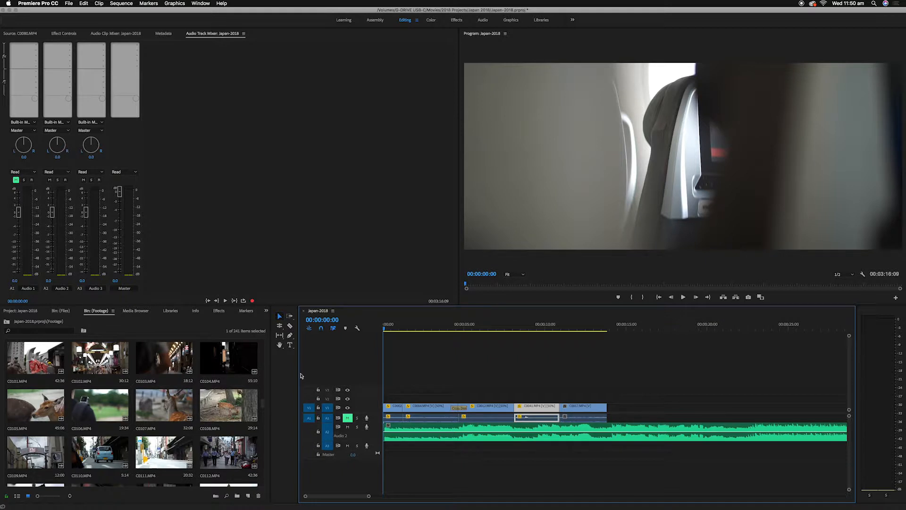
{"action": "left_click", "coordinate": [20, 310]}
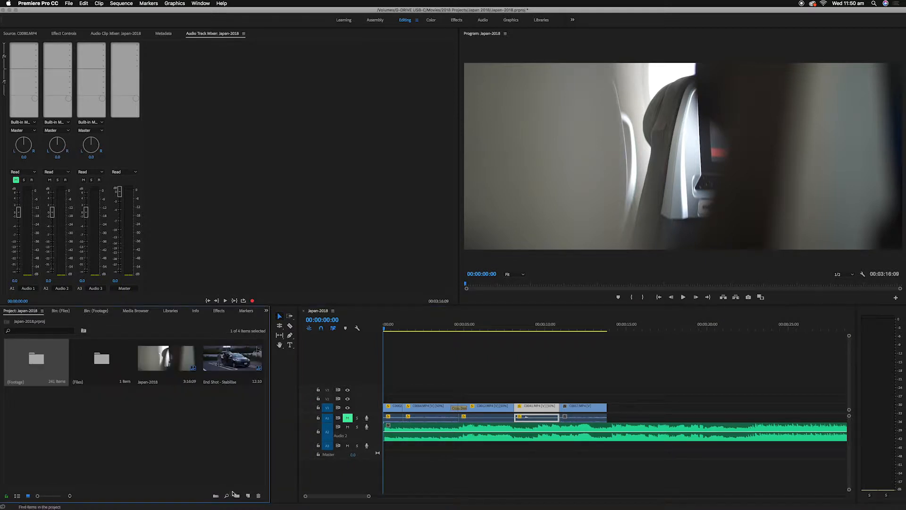
{"action": "left_click", "coordinate": [248, 495]}
{"action": "left_click", "coordinate": [262, 424]}
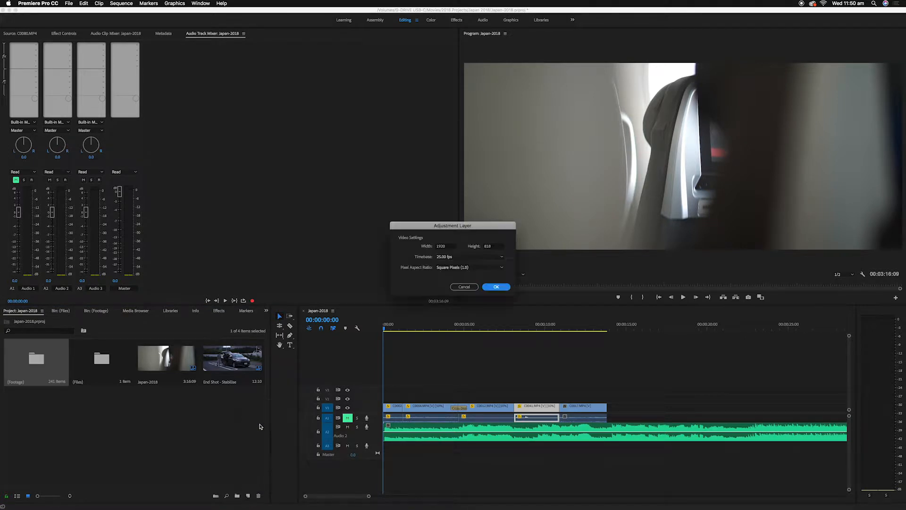
{"action": "left_click", "coordinate": [496, 287]}
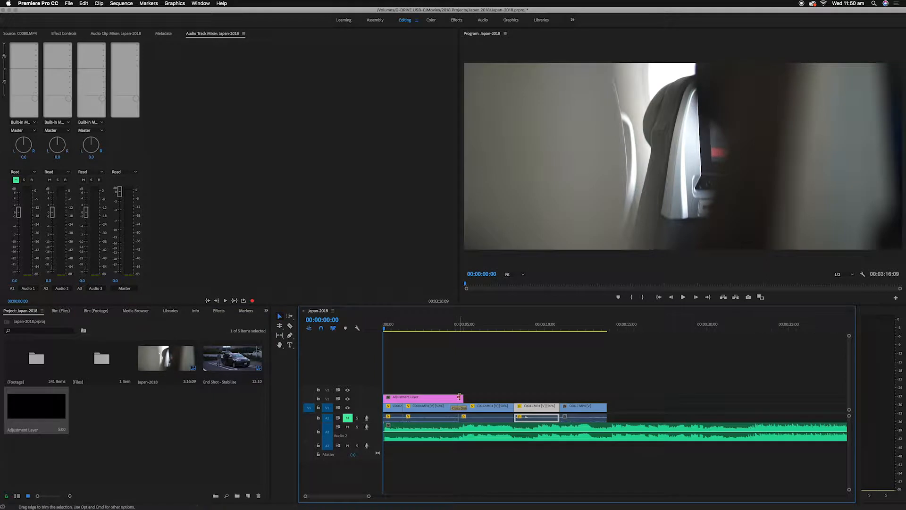
{"action": "left_click_drag", "start_coordinate": [463, 398], "coordinate": [606, 399]}
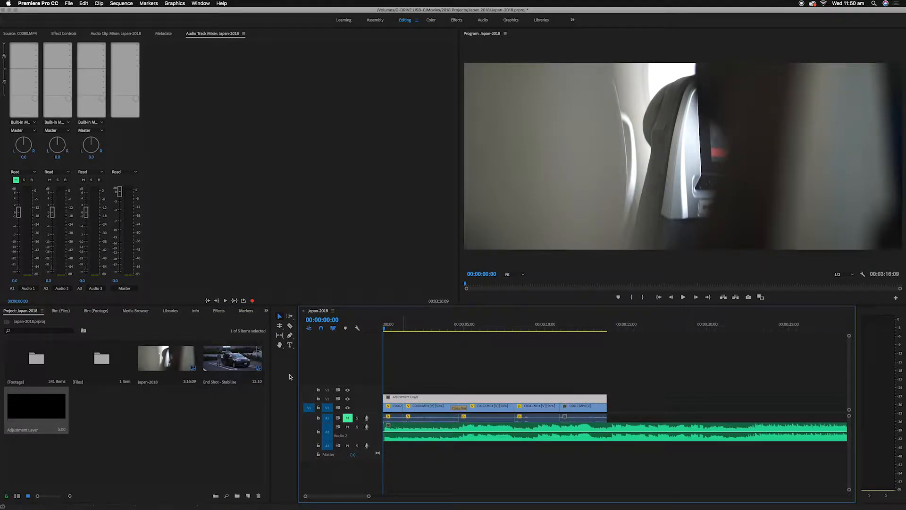
Search the effects for "lumetri co" and apply Lumetri Color to the adjustment layer on V2.
{"action": "left_click", "coordinate": [219, 311]}
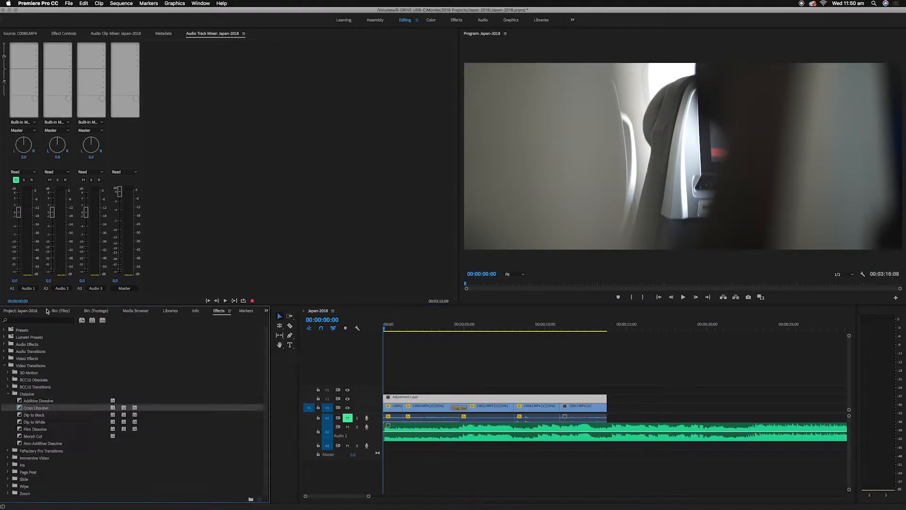
{"action": "left_click", "coordinate": [21, 311]}
{"action": "left_click", "coordinate": [217, 311]}
{"action": "left_click", "coordinate": [38, 320]}
{"action": "type", "text": "lumetri co"}
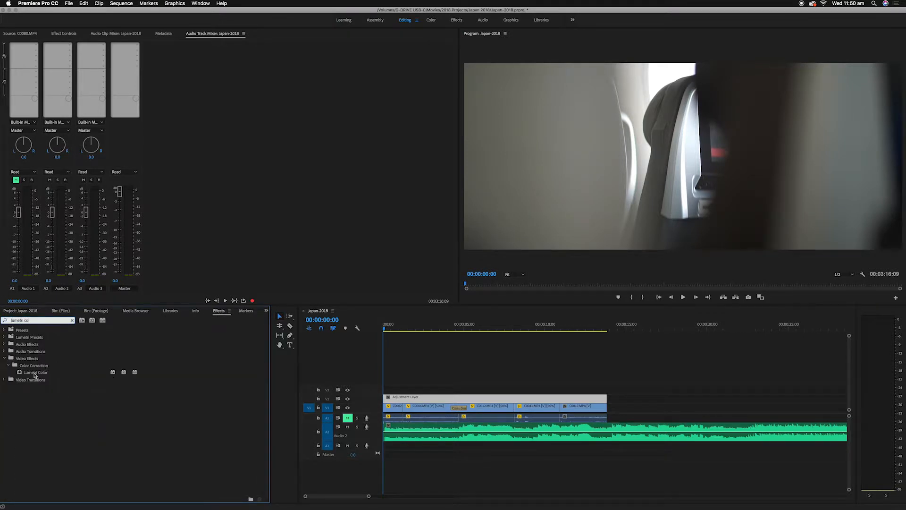
{"action": "left_click_drag", "start_coordinate": [34, 375], "coordinate": [486, 399]}
Choose a preset look in the Creative section of the adjustment layer's Lumetri Color effect.
{"action": "left_click", "coordinate": [64, 33]}
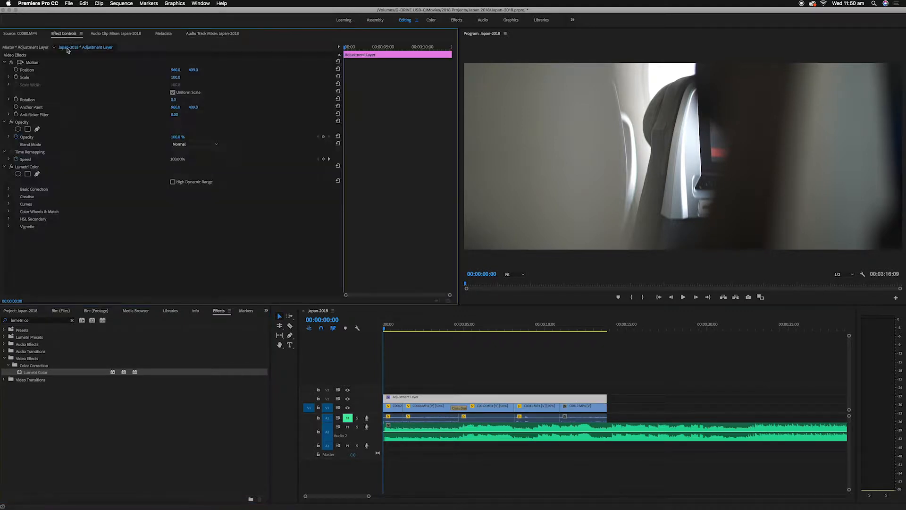
{"action": "left_click", "coordinate": [10, 190]}
{"action": "left_click", "coordinate": [8, 189]}
{"action": "left_click", "coordinate": [9, 197]}
{"action": "left_click", "coordinate": [197, 211]}
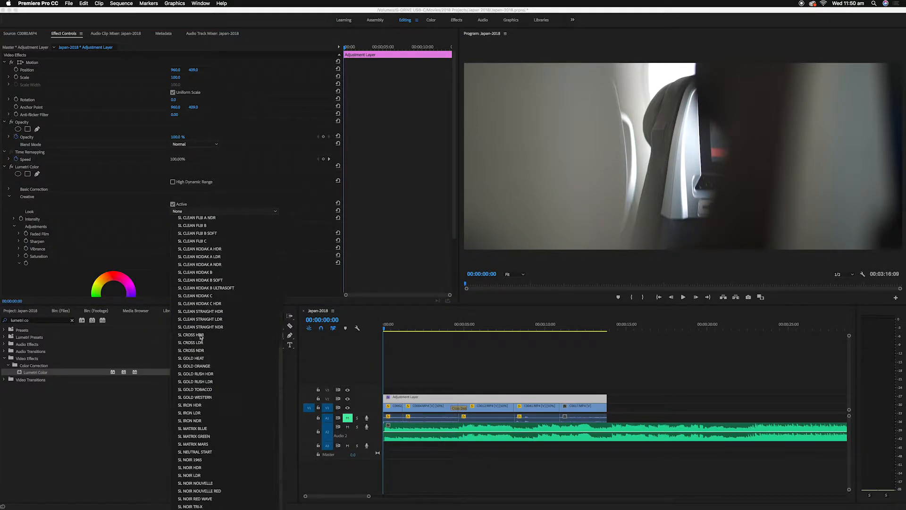
{"action": "left_click", "coordinate": [216, 322]}
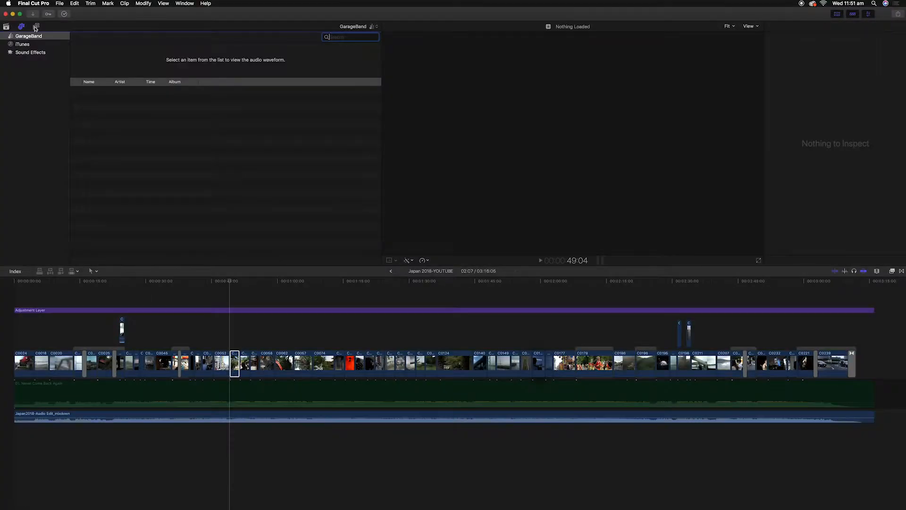
In Final Cut Pro, browse the installed titles for the Adjustment Layer and select the existing adjustment layer in the timeline.
{"action": "left_click", "coordinate": [35, 26]}
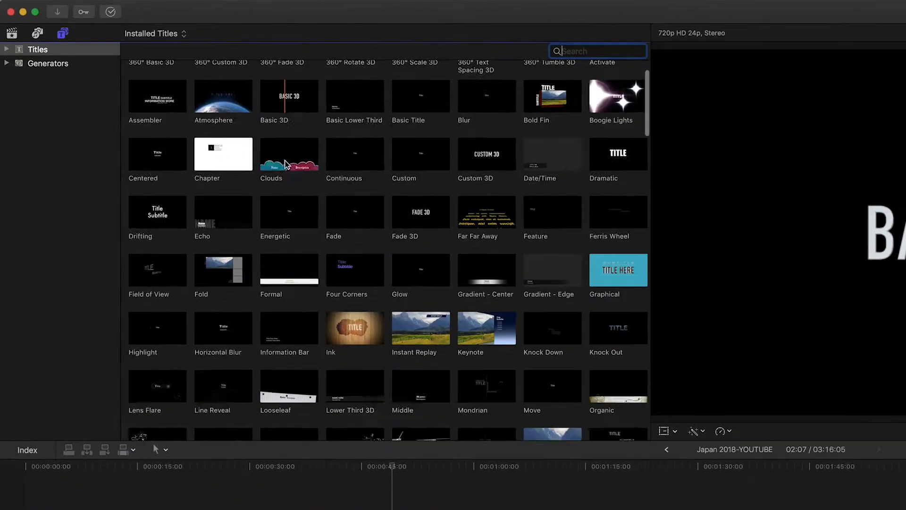
{"action": "scroll", "coordinate": [167, 103], "scroll_direction": "down", "scroll_amount": 10}
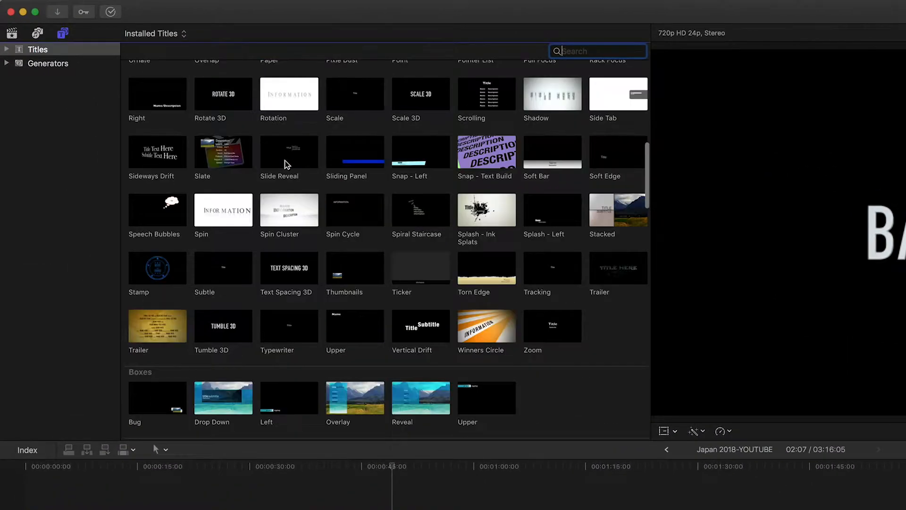
{"action": "scroll", "coordinate": [286, 164], "scroll_direction": "down", "scroll_amount": 20}
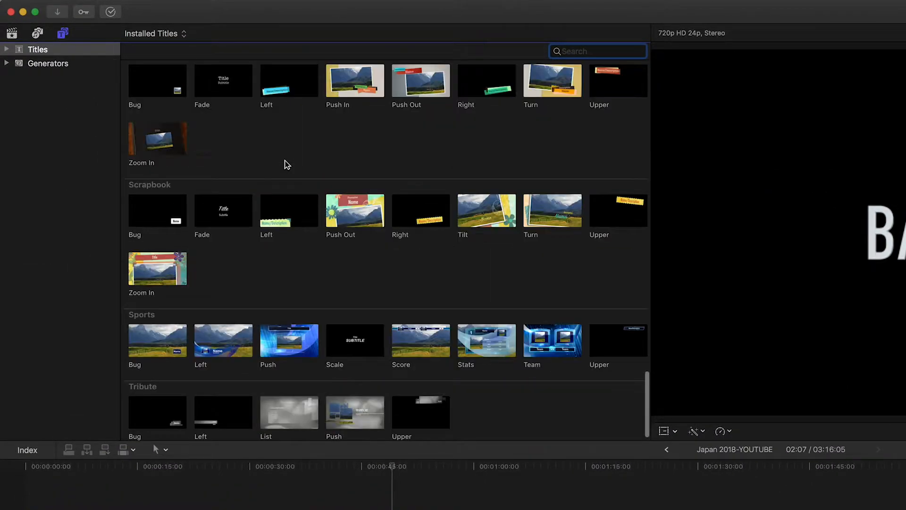
{"action": "scroll", "coordinate": [285, 163], "scroll_direction": "up", "scroll_amount": 15}
{"action": "scroll", "coordinate": [285, 161], "scroll_direction": "down", "scroll_amount": 8}
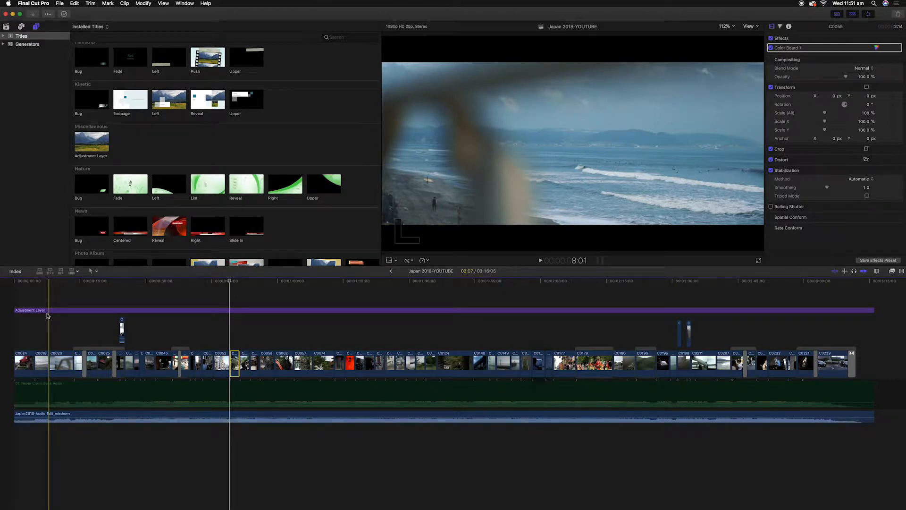
{"action": "left_click", "coordinate": [49, 312]}
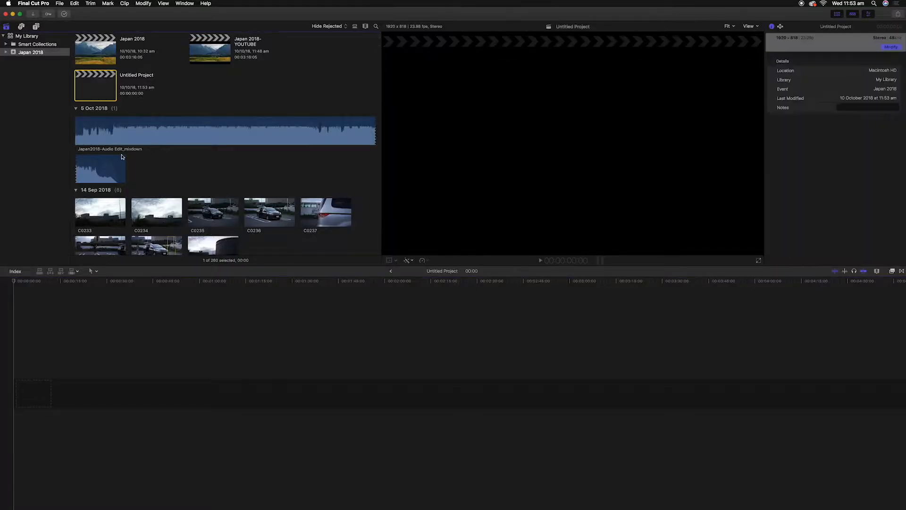
{"action": "scroll", "coordinate": [165, 192], "scroll_direction": "down", "scroll_amount": 3}
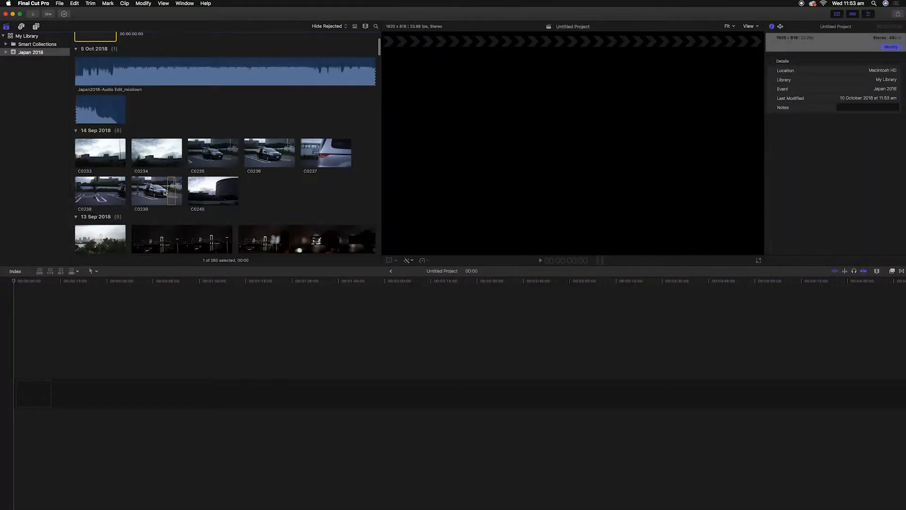
{"action": "scroll", "coordinate": [166, 198], "scroll_direction": "down", "scroll_amount": 2}
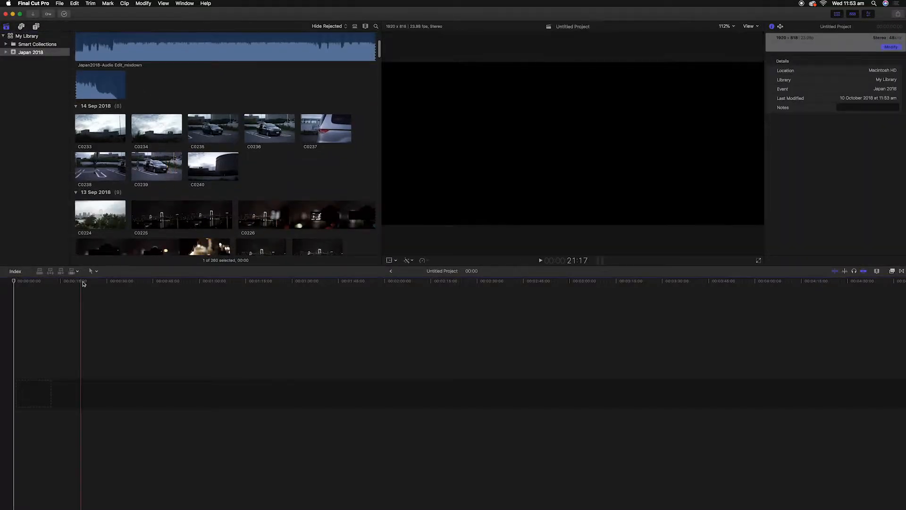
{"action": "left_click", "coordinate": [81, 286]}
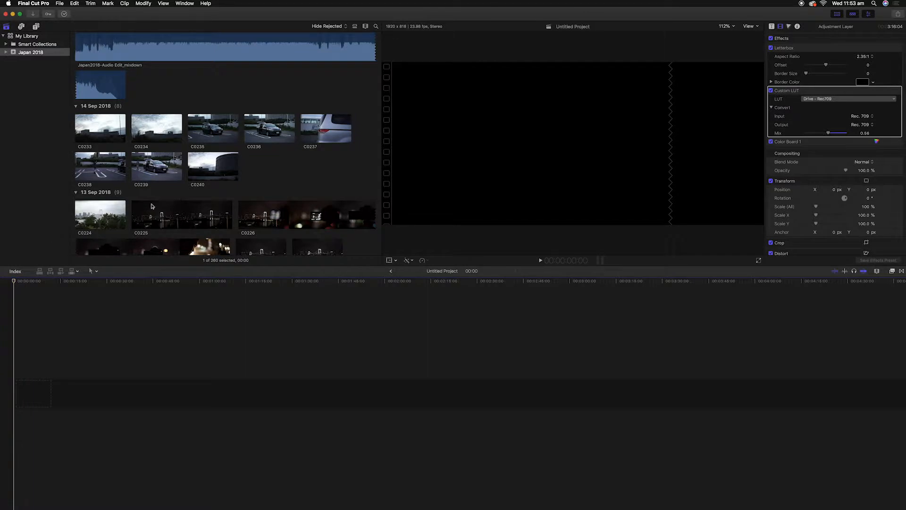
{"action": "key", "text": "shift+z"}
{"action": "scroll", "coordinate": [164, 181], "scroll_direction": "down", "scroll_amount": 3}
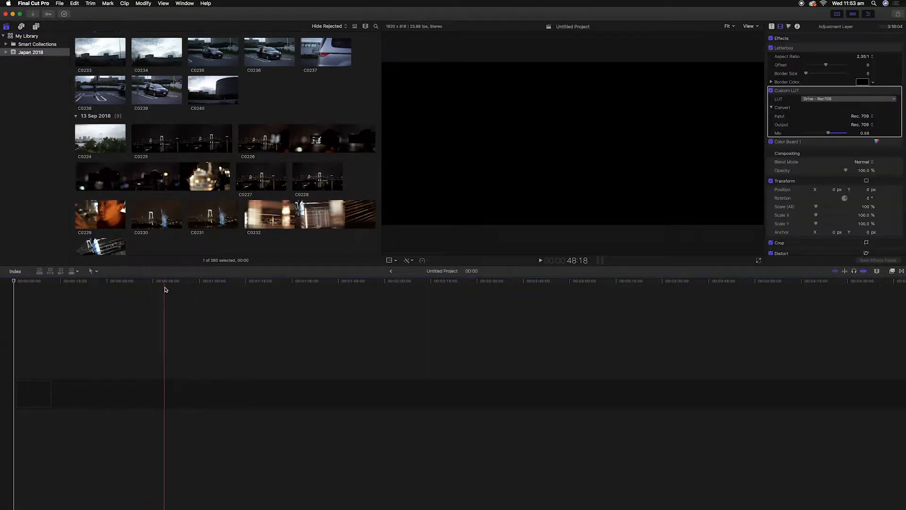
Set the scale of the night-driving clip C0007 to 100% and delete the clip from the untitled project's timeline.
{"action": "scroll", "coordinate": [133, 227], "scroll_direction": "down", "scroll_amount": 10}
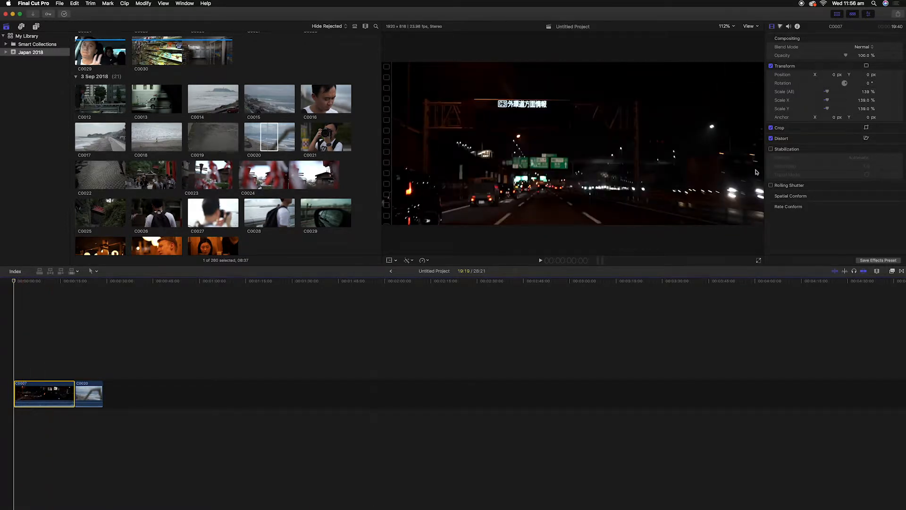
{"action": "left_click", "coordinate": [866, 92]}
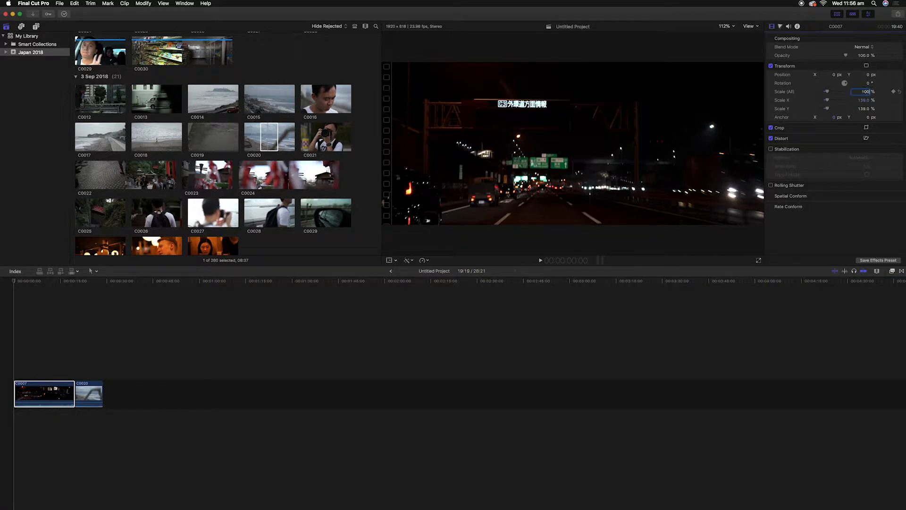
{"action": "key", "text": "Return"}
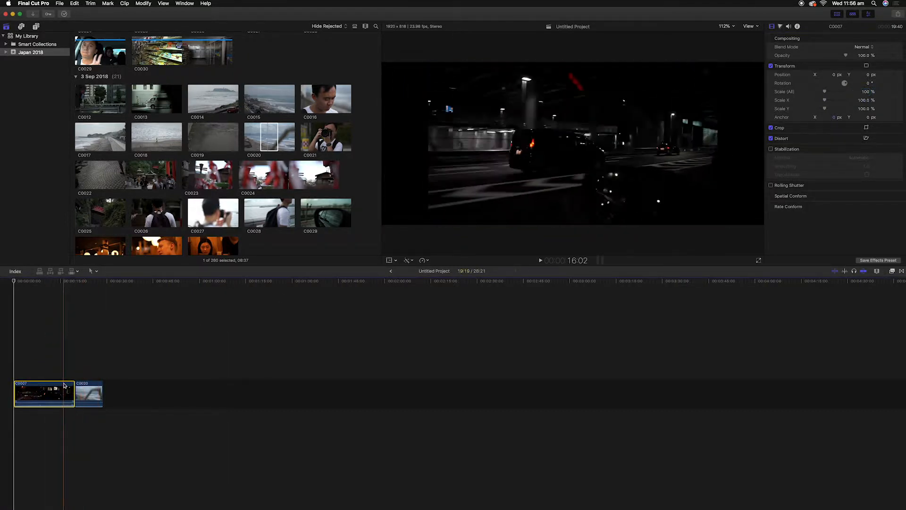
{"action": "key", "text": "Delete"}
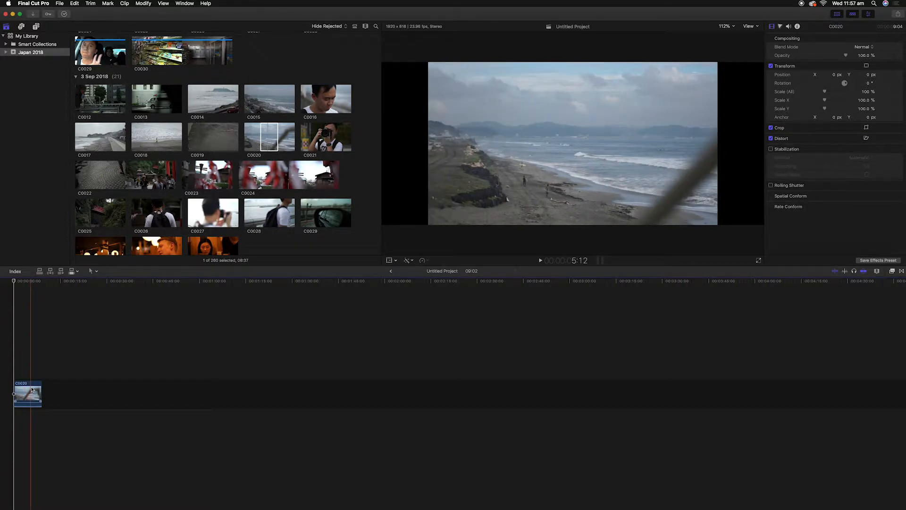
Scale the beach clip C0020 in the timeline up to 137% so it fills the wide frame.
{"action": "left_click", "coordinate": [32, 388]}
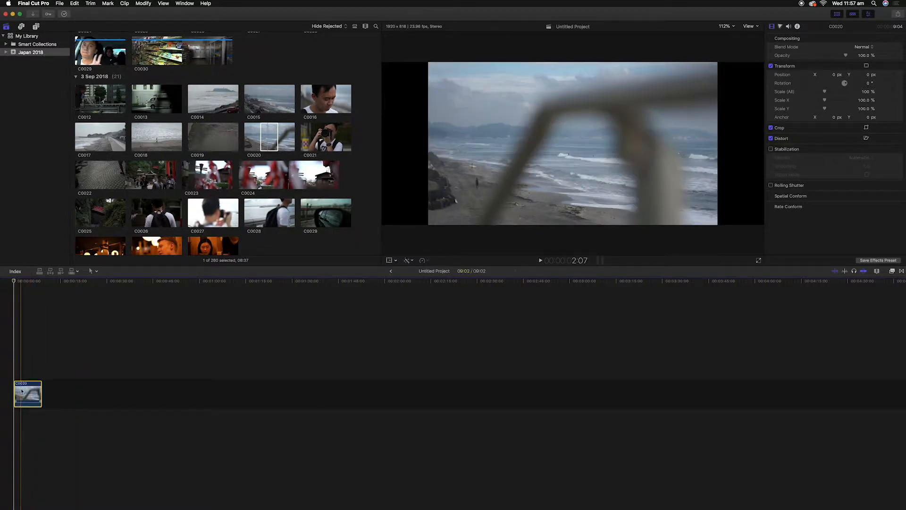
{"action": "left_click_drag", "start_coordinate": [824, 94], "coordinate": [831, 94]}
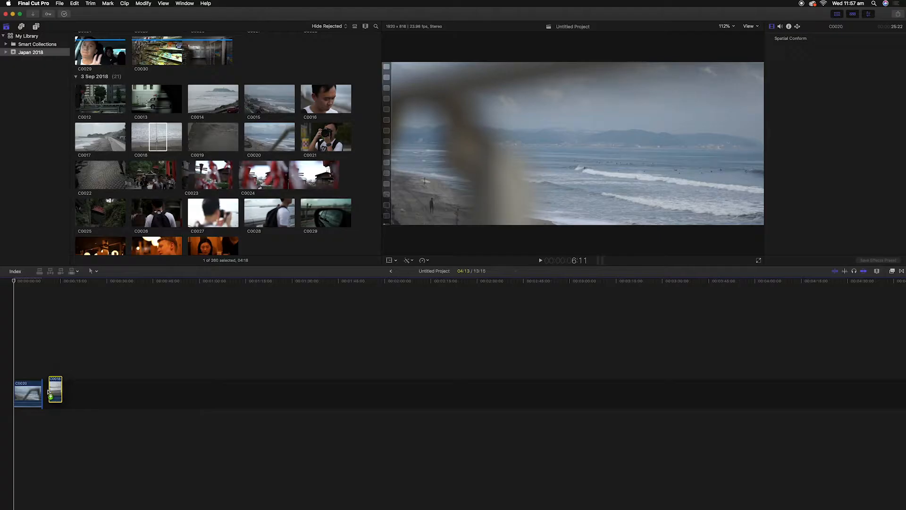
Append the surfer clip C0018 after C0020 in the timeline and scale it to 134%.
{"action": "left_click", "coordinate": [46, 393]}
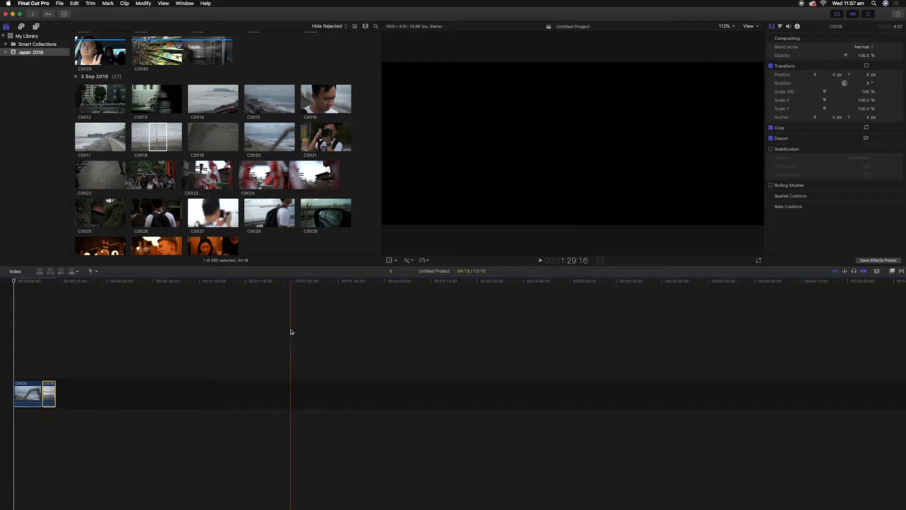
{"action": "left_click", "coordinate": [48, 303]}
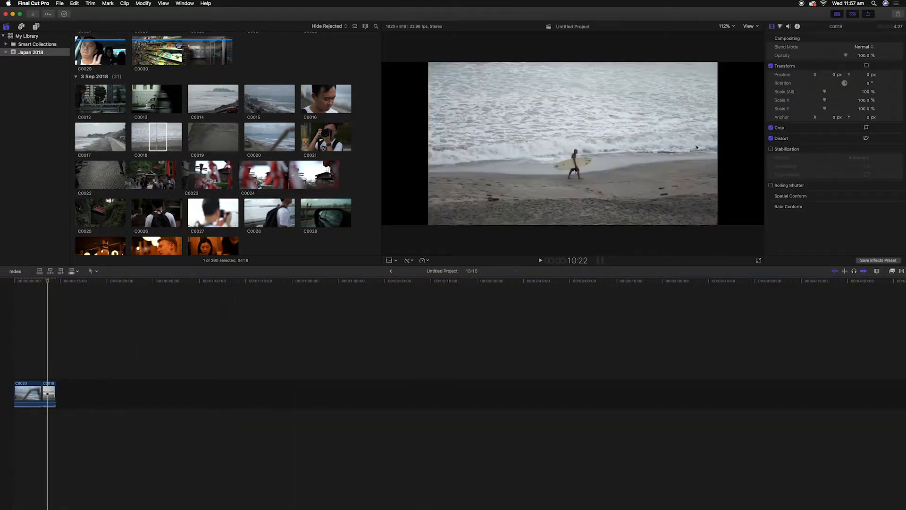
{"action": "left_click_drag", "start_coordinate": [825, 93], "coordinate": [827, 94]}
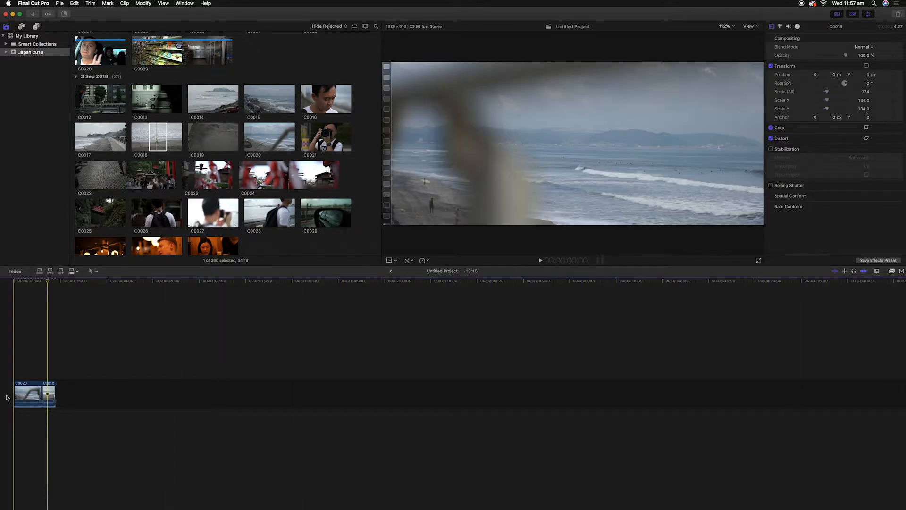
Apply the Bokeh 1 transition from Pixel Film Studios - TRANSFLARE to the cut between C0020 and C0018.
{"action": "left_click", "coordinate": [42, 393]}
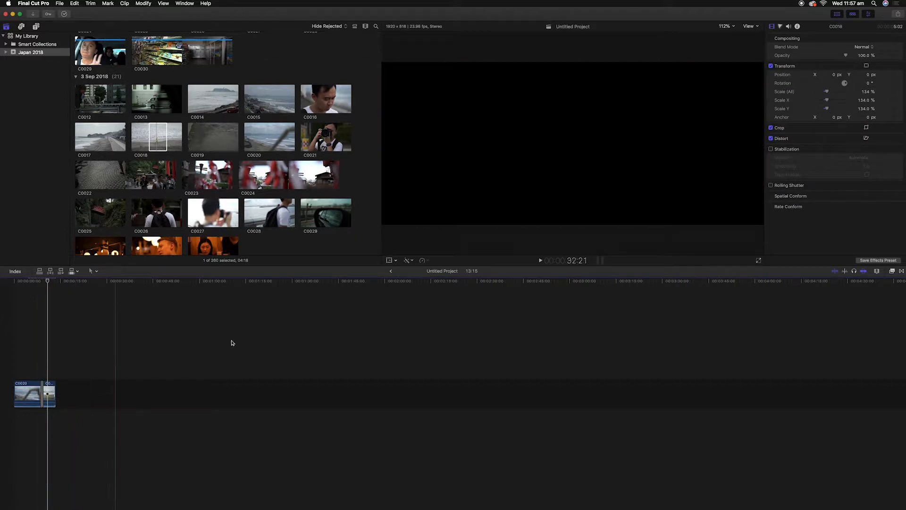
{"action": "left_click", "coordinate": [901, 272]}
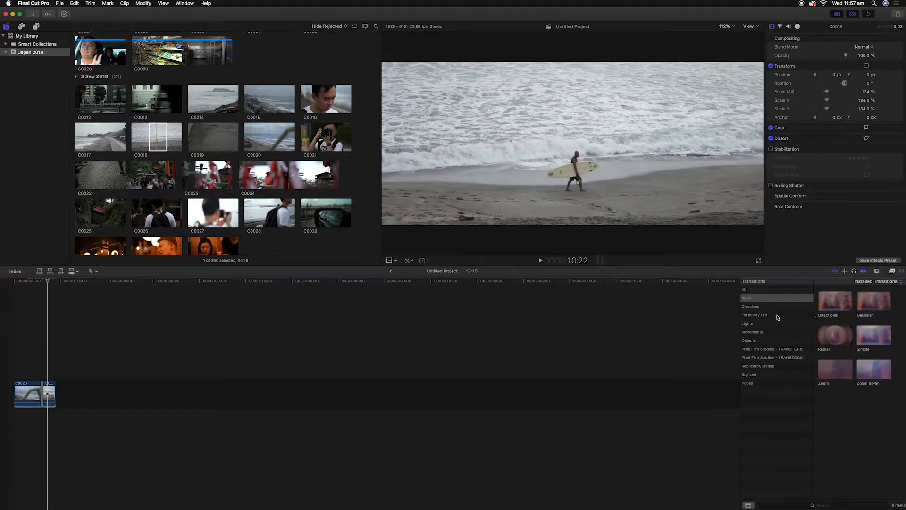
{"action": "left_click", "coordinate": [772, 349]}
{"action": "left_click", "coordinate": [777, 357]}
{"action": "left_click", "coordinate": [777, 352]}
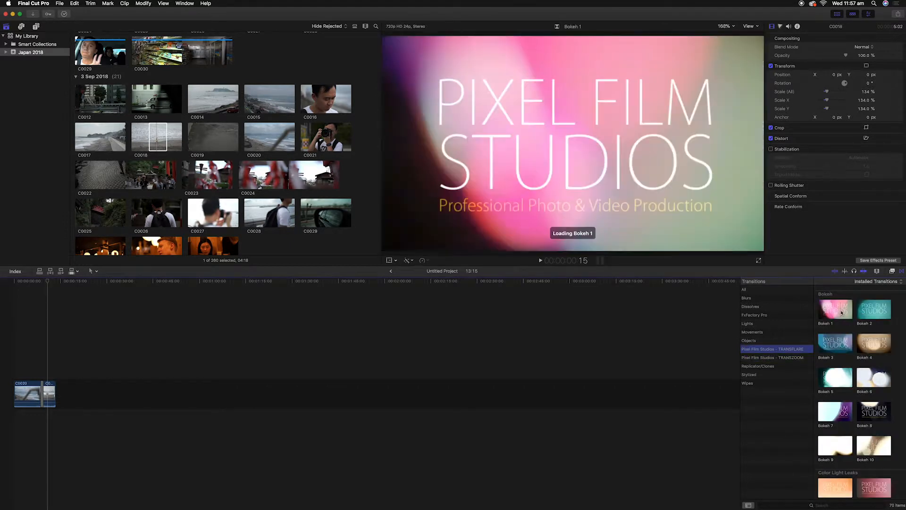
{"action": "left_click_drag", "start_coordinate": [838, 312], "coordinate": [499, 330]}
{"action": "left_click_drag", "start_coordinate": [63, 366], "coordinate": [42, 393]}
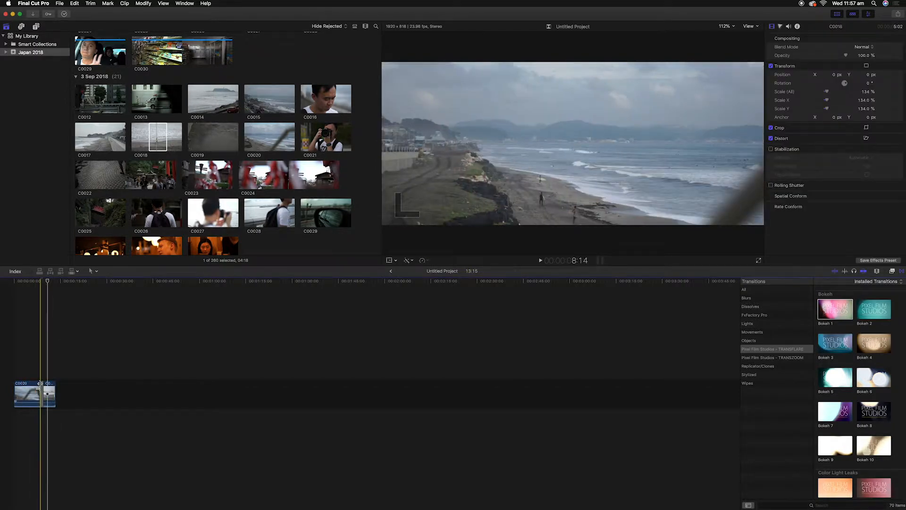
Go through the Bokeh transition between the two beach clips frame by frame and examine how it covers the frame.
{"action": "left_click", "coordinate": [41, 384]}
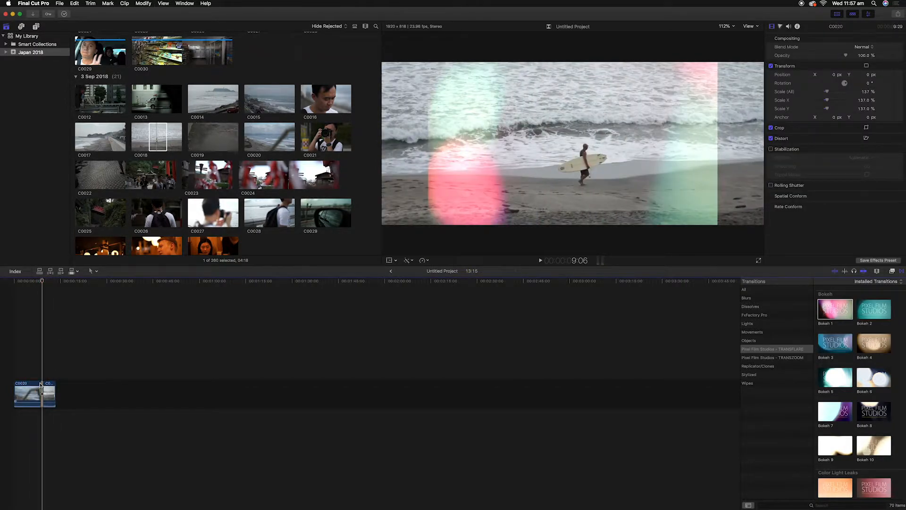
{"action": "key", "text": "Left"}
{"action": "key", "text": "Left"}
{"action": "key", "text": "Left"}
{"action": "key", "text": "Right"}
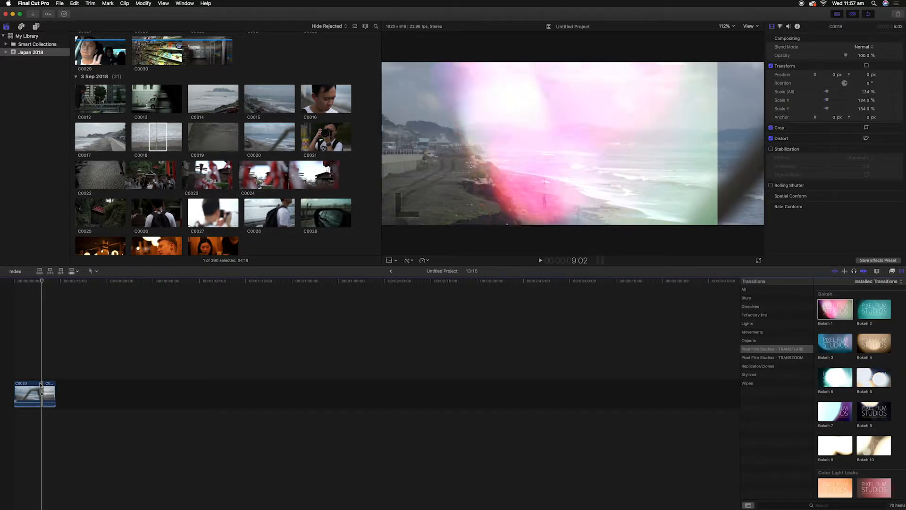
{"action": "key", "text": "Left"}
{"action": "key", "text": "Right"}
{"action": "key", "text": "Right"}
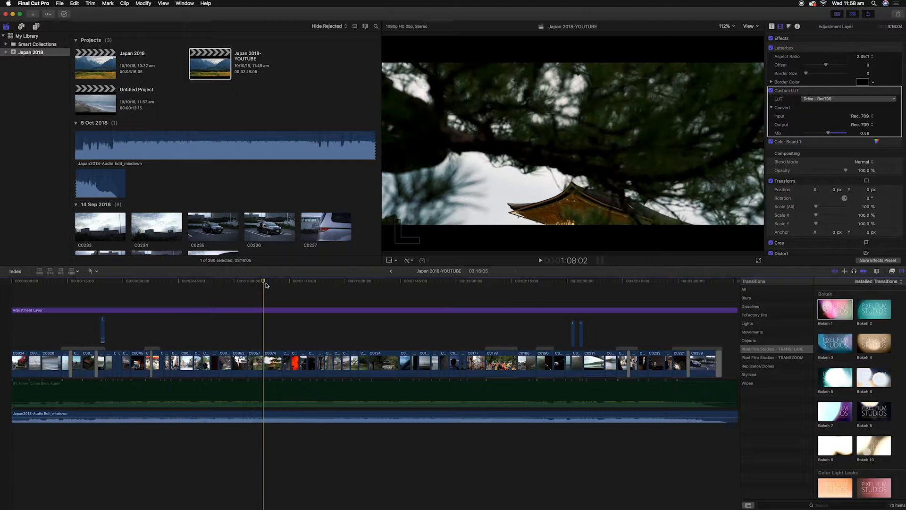
Select the adjustment layer in the Japan 2018-YOUTUBE timeline and start sharing the project as a Master File.
{"action": "left_click", "coordinate": [163, 310]}
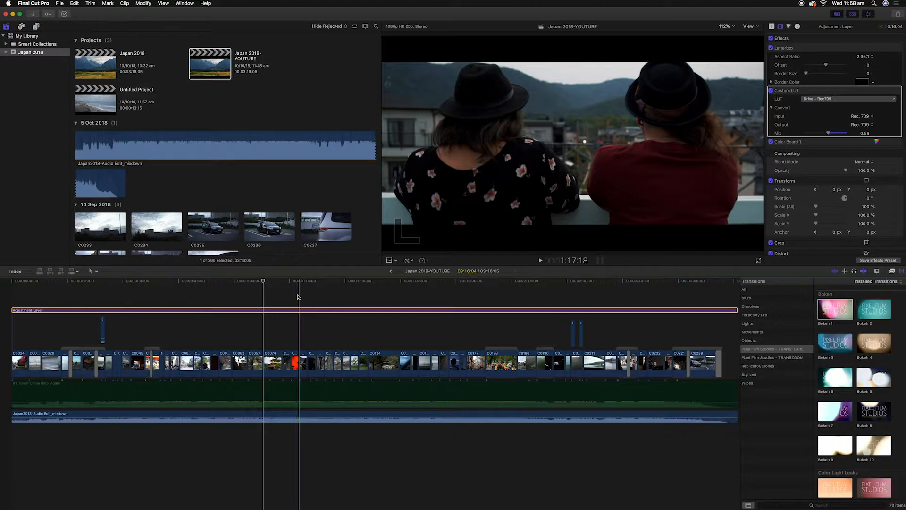
{"action": "left_click", "coordinate": [59, 4]}
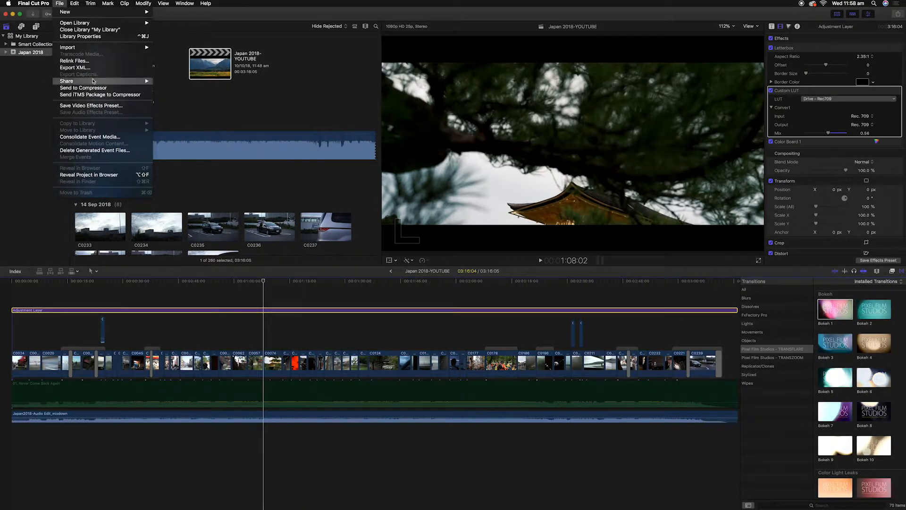
{"action": "mouse_move", "coordinate": [93, 82]}
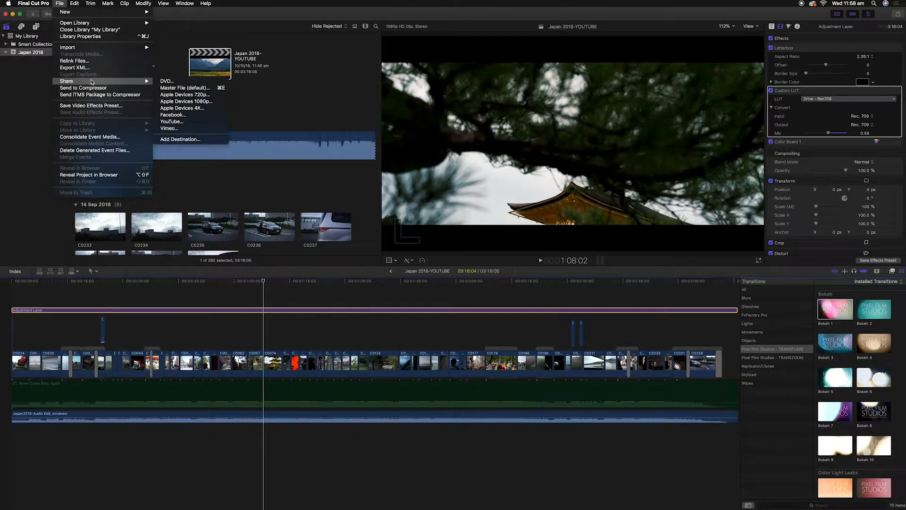
{"action": "left_click", "coordinate": [180, 88]}
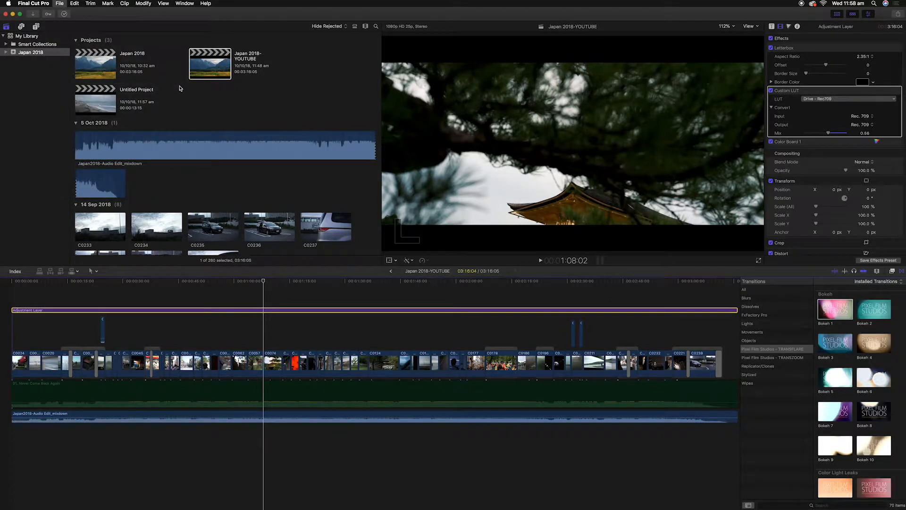
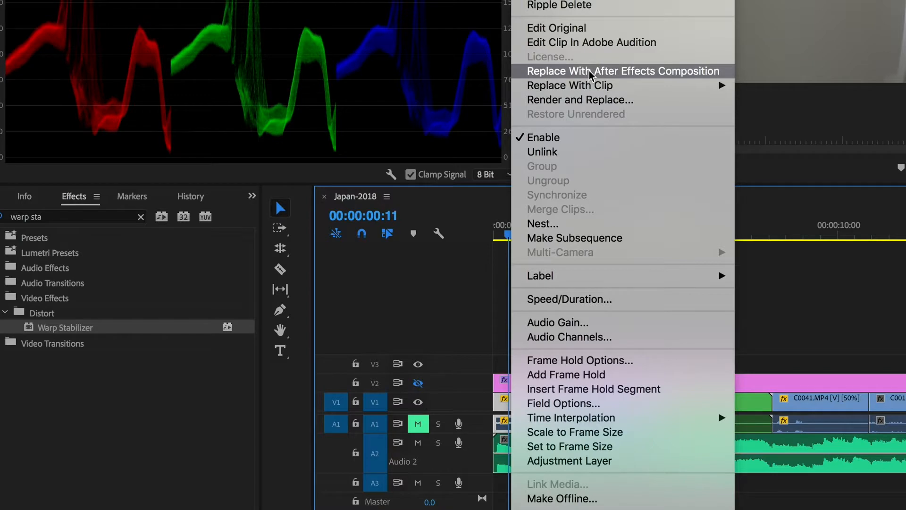
Switch from Premiere Pro to Final Cut Pro and check the installed titles for the Pointer List title's option to open a copy in Motion.
{"action": "left_click", "coordinate": [836, 309]}
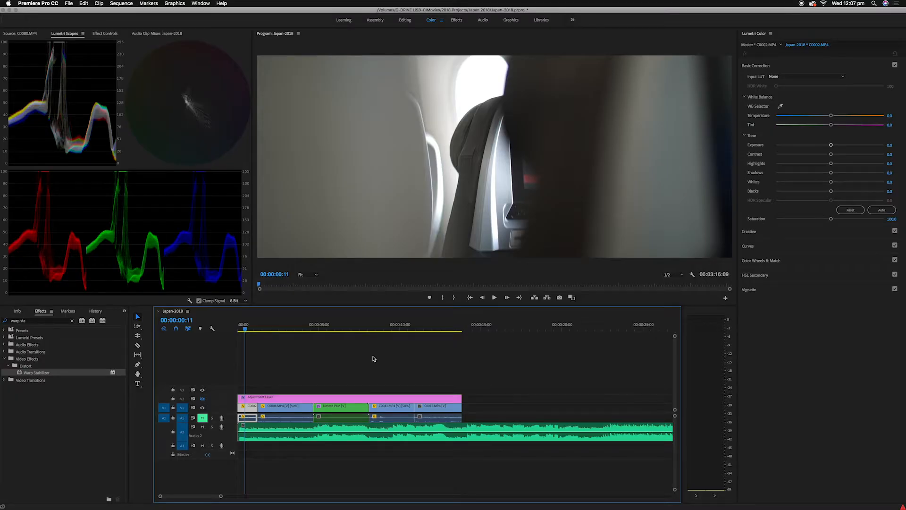
{"action": "key", "text": "super+Tab"}
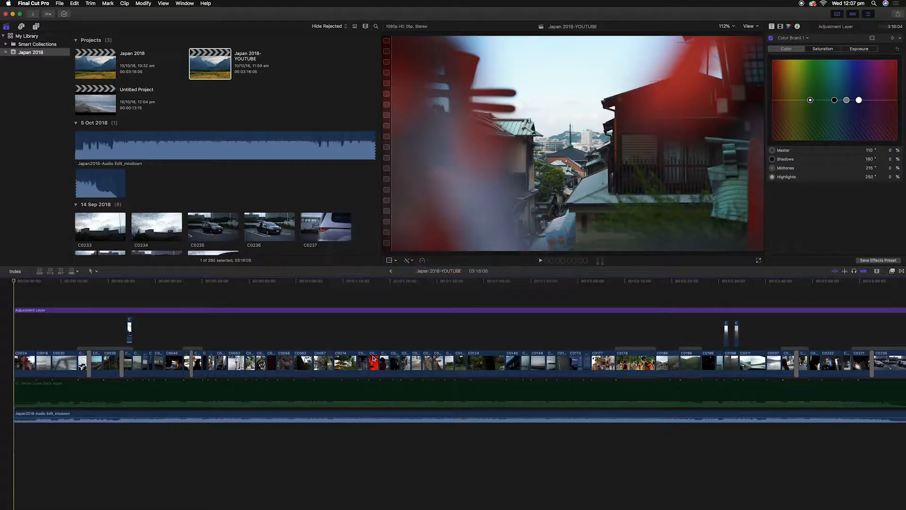
{"action": "left_click", "coordinate": [36, 26]}
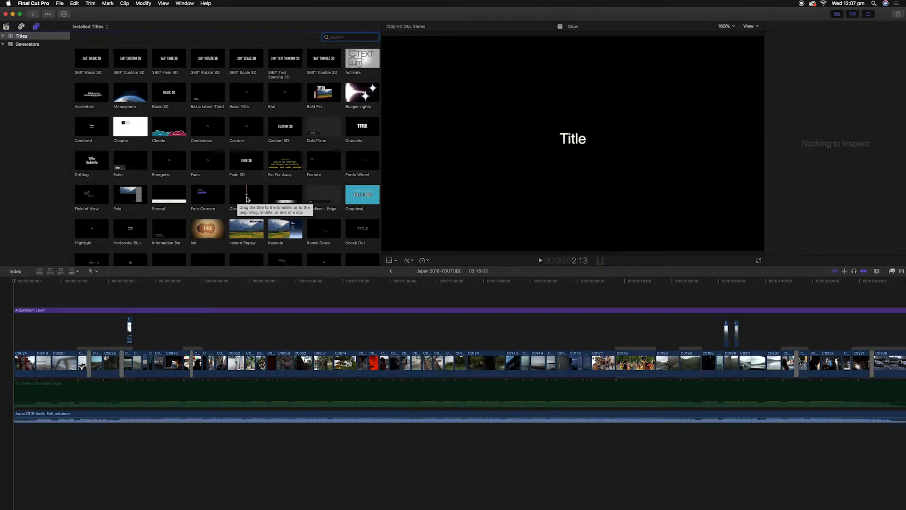
{"action": "scroll", "coordinate": [247, 198], "scroll_direction": "down", "scroll_amount": 3}
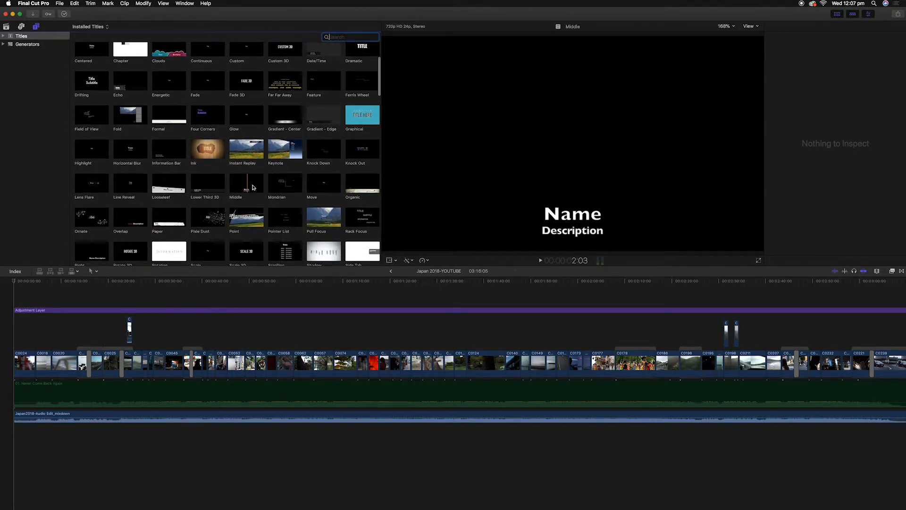
{"action": "right_click", "coordinate": [279, 220]}
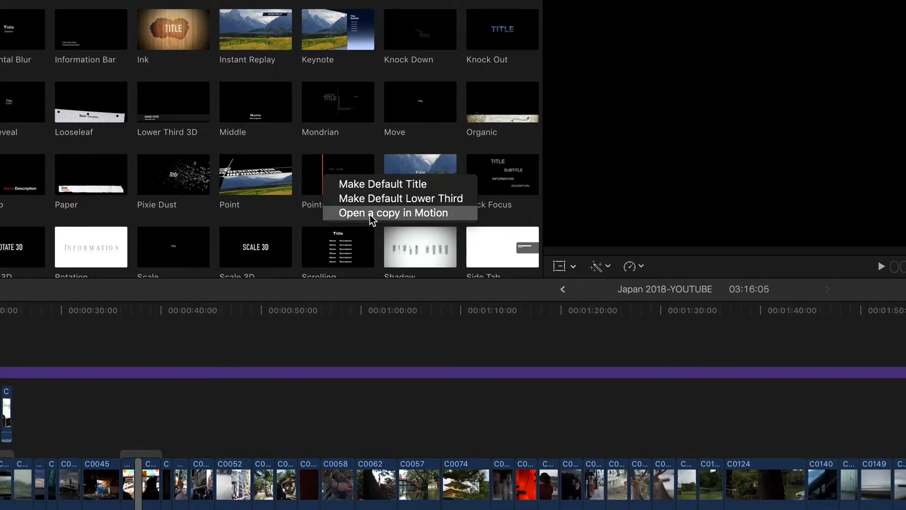
{"action": "left_click", "coordinate": [328, 166]}
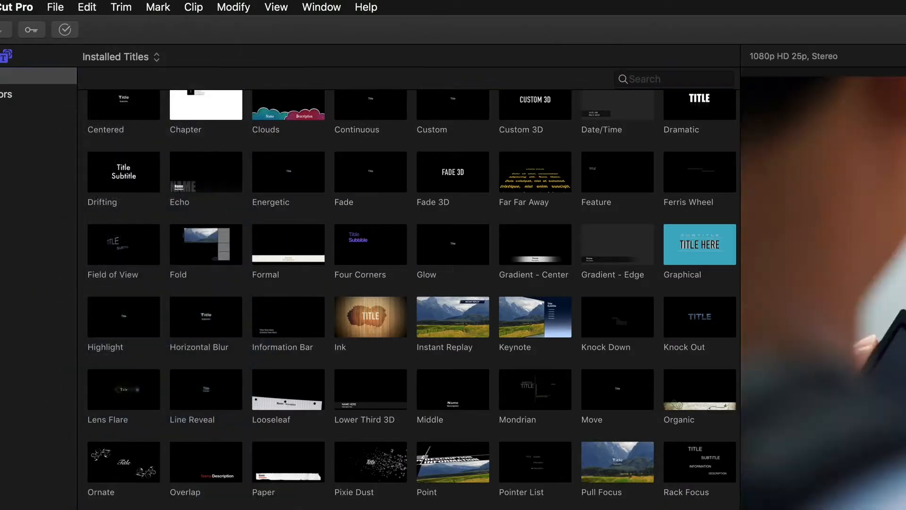
{"action": "left_click", "coordinate": [46, 7]}
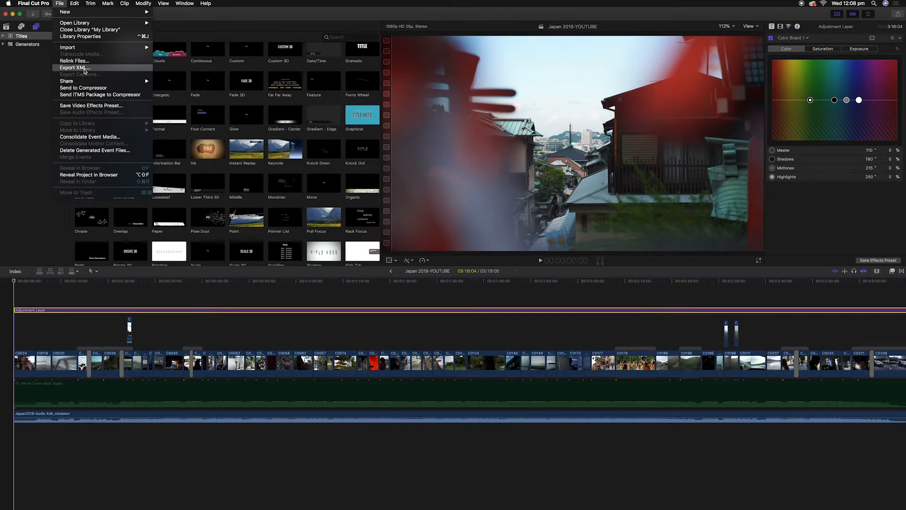
{"action": "left_click", "coordinate": [67, 330]}
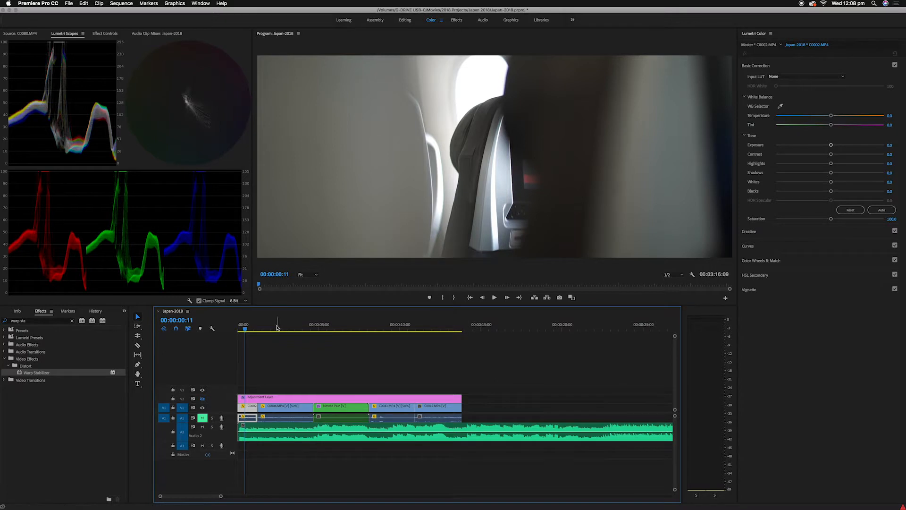
{"action": "left_click_drag", "start_coordinate": [277, 327], "coordinate": [384, 326]}
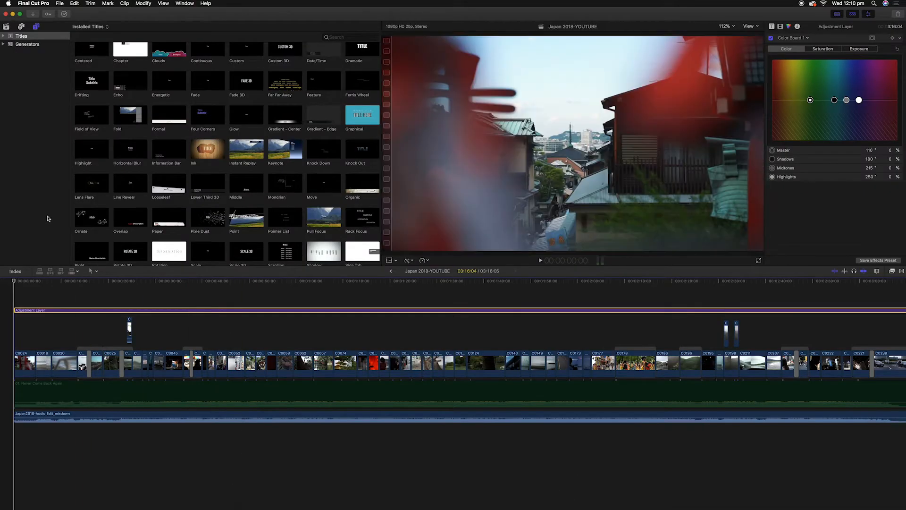
Send the Japan 2018-YOUTUBE project from Final Cut Pro to Compressor.
{"action": "left_click", "coordinate": [59, 3]}
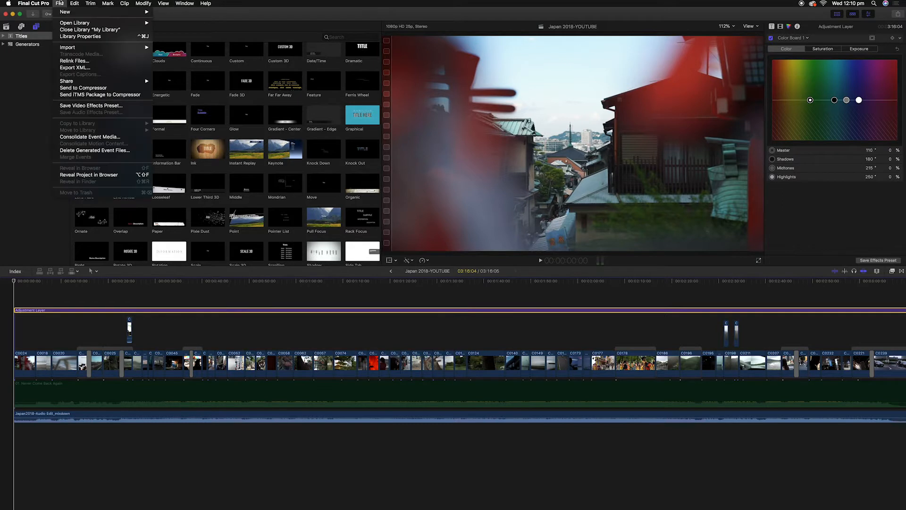
{"action": "left_click", "coordinate": [95, 88]}
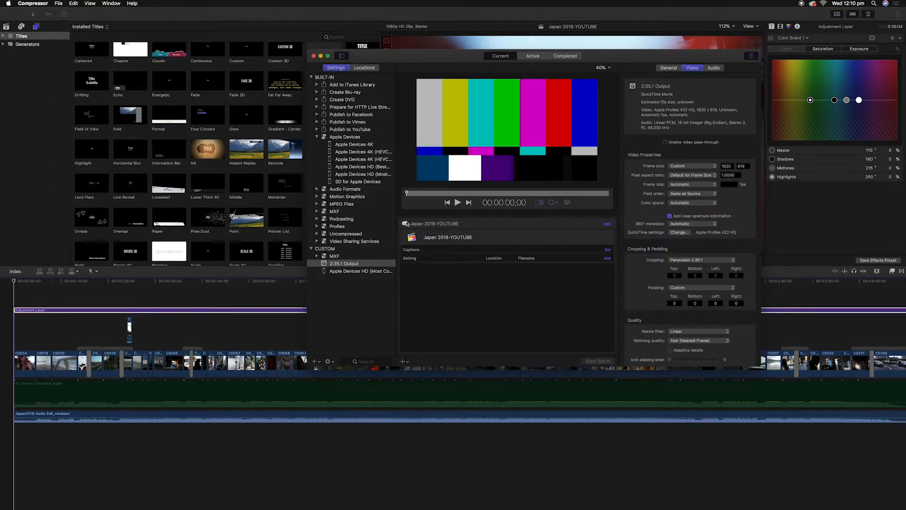
Add the custom 2:35.1 Output setting with the default source location to the Compressor job and start the batch.
{"action": "left_click", "coordinate": [607, 258]}
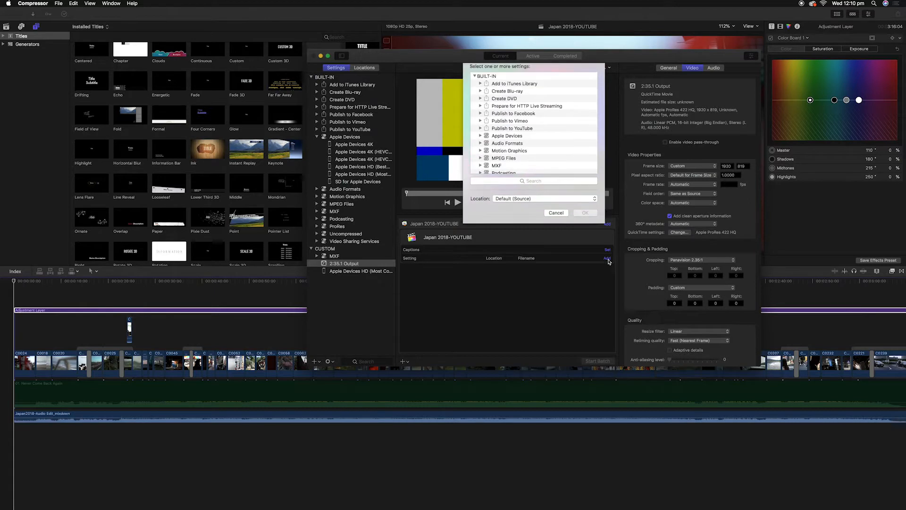
{"action": "scroll", "coordinate": [501, 156], "scroll_direction": "down", "scroll_amount": 10}
{"action": "left_click", "coordinate": [501, 170]}
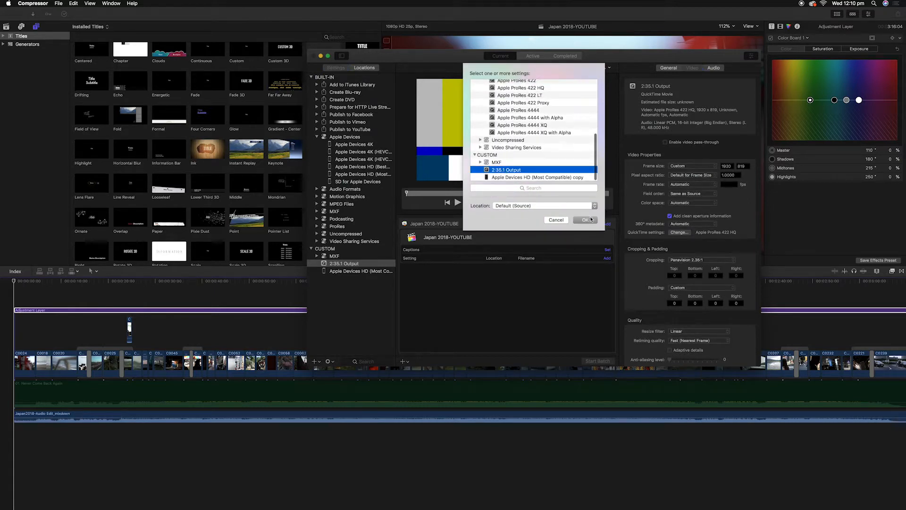
{"action": "left_click", "coordinate": [591, 220]}
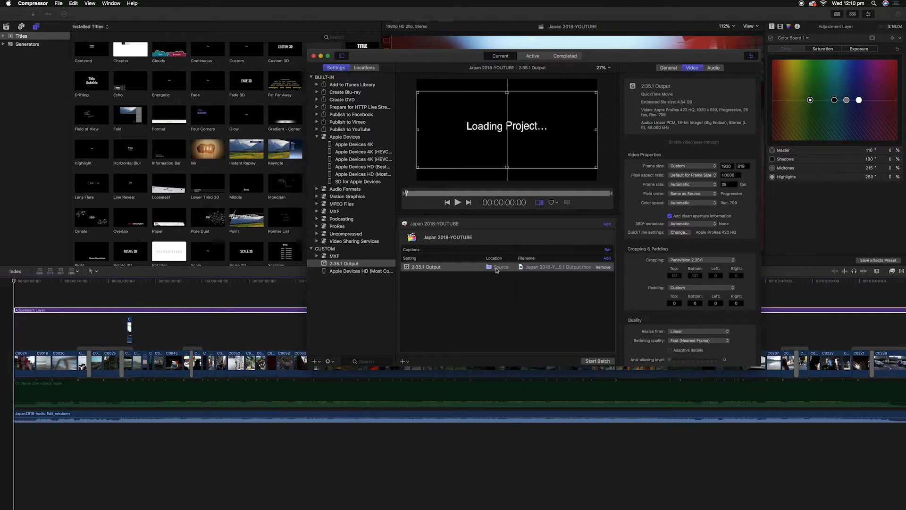
{"action": "left_click", "coordinate": [597, 360]}
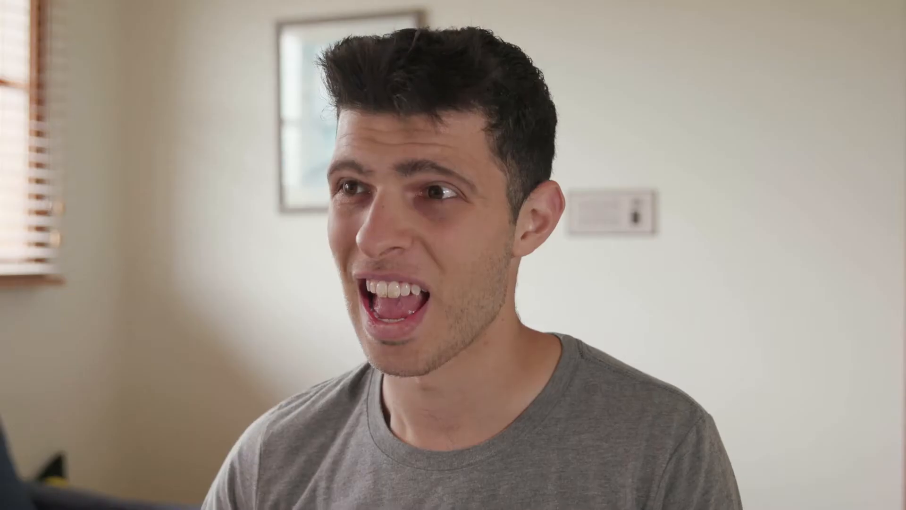